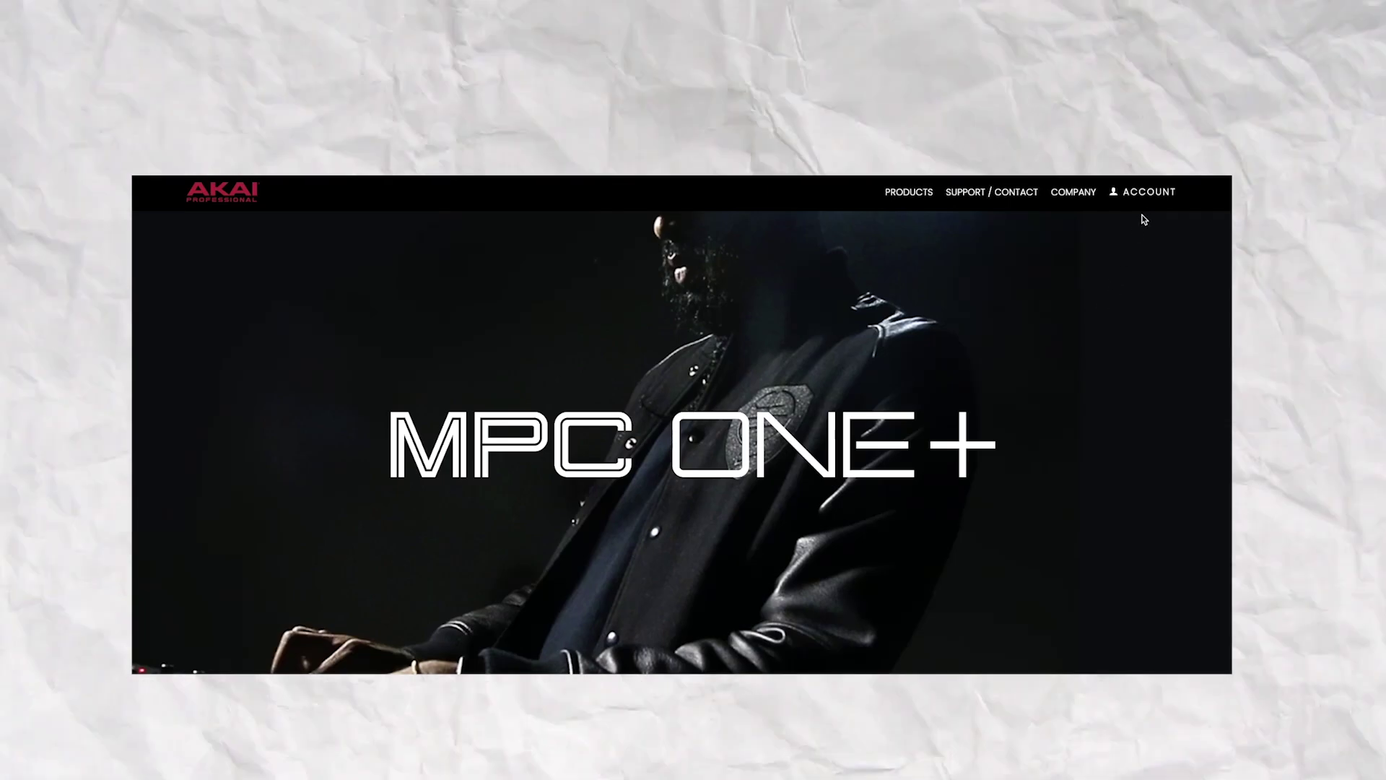
Step: Sign in to the inMusic profile and show the downloads for the registered Akai Professional MPC Live II
{"action": "left_click", "coordinate": [1143, 208]}
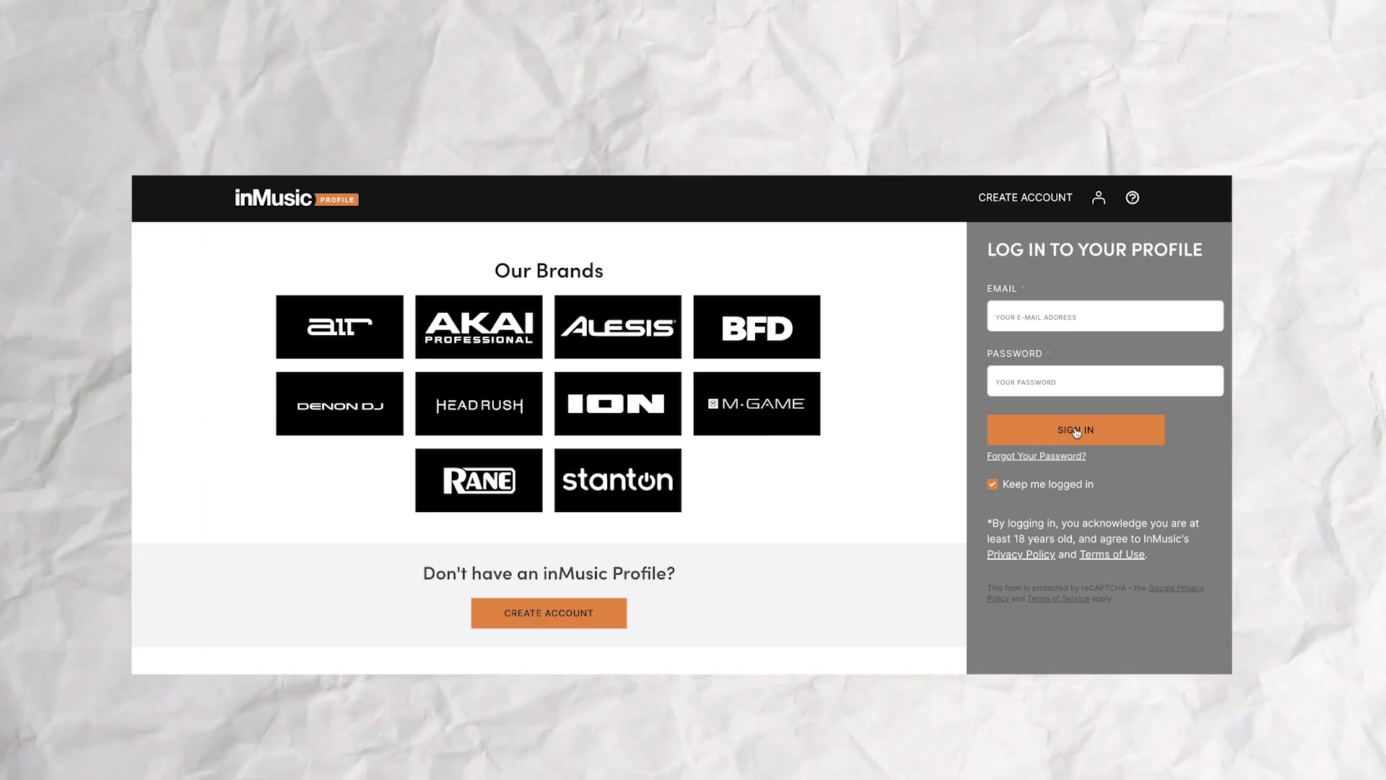
{"action": "left_click", "coordinate": [1076, 432]}
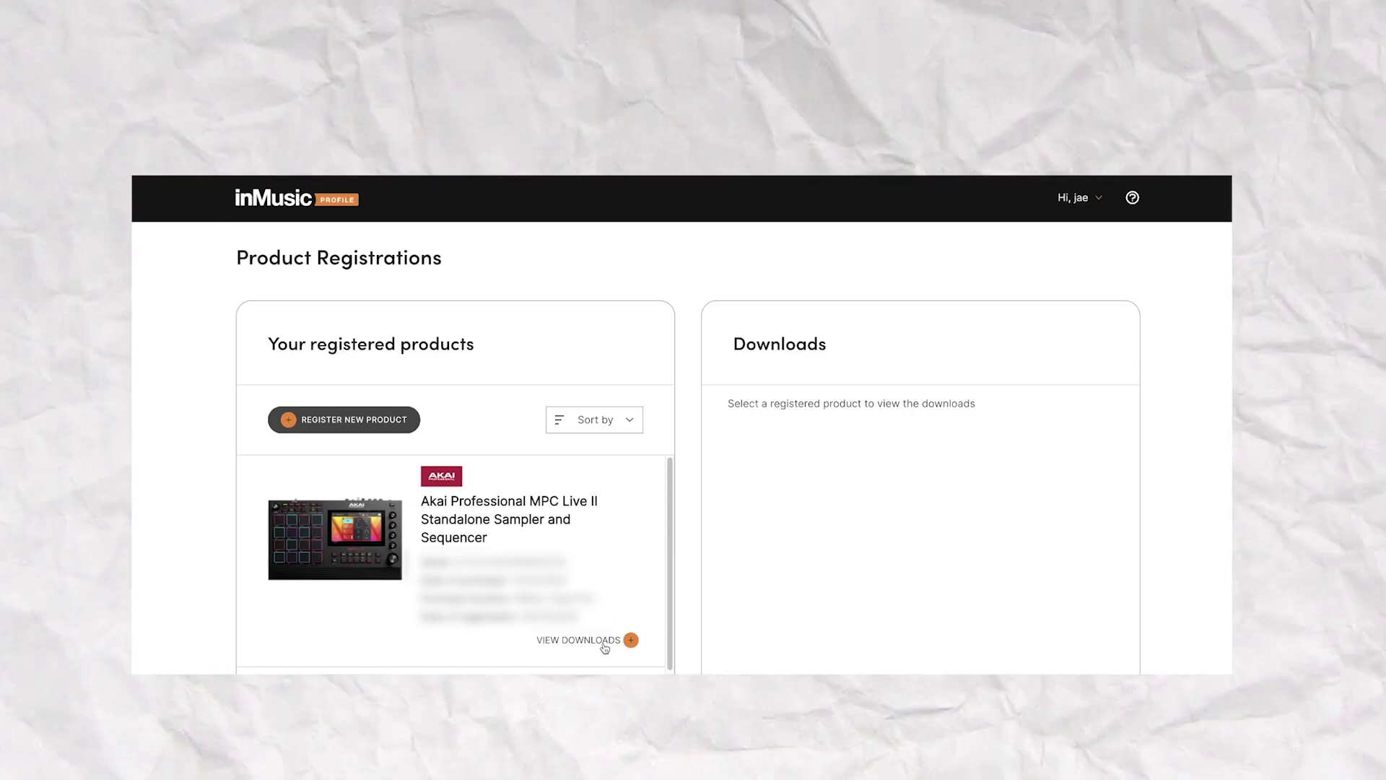
{"action": "left_click", "coordinate": [605, 648]}
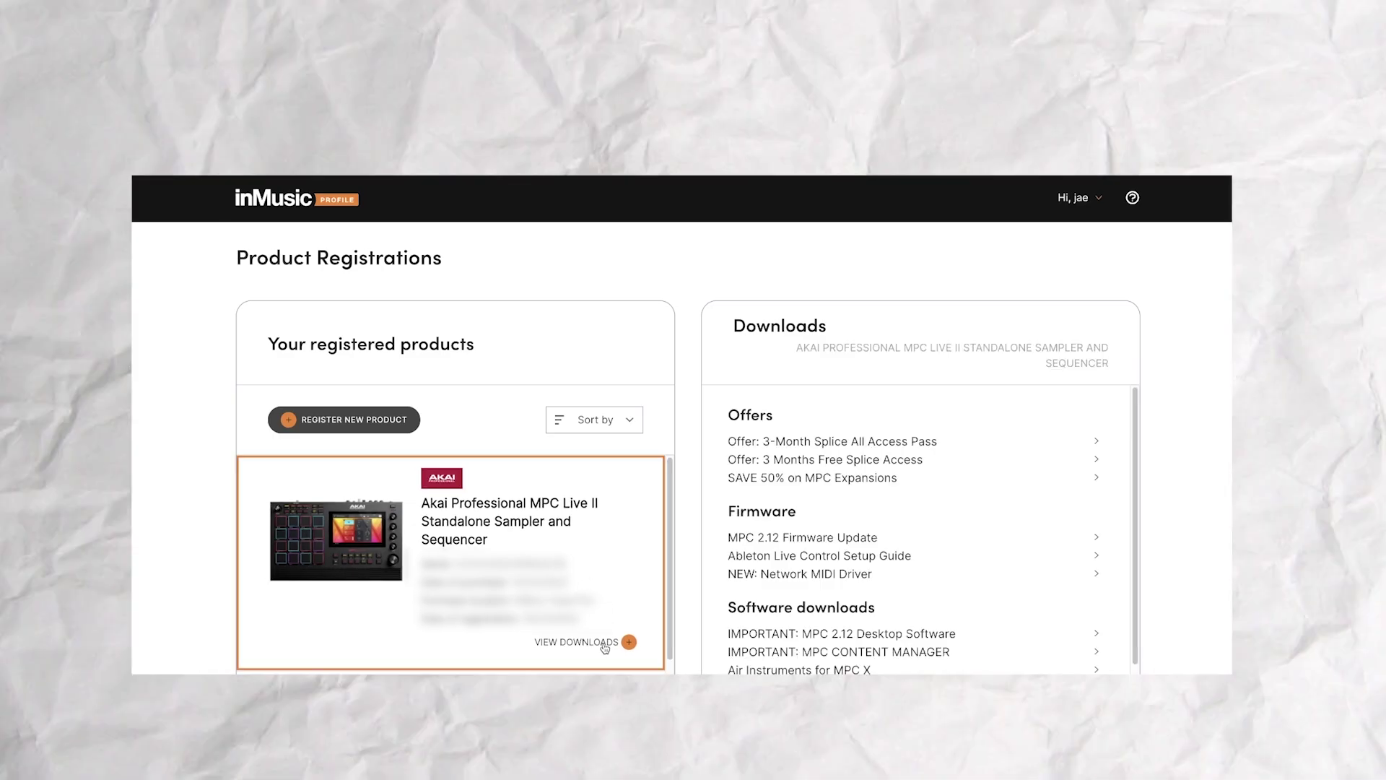
Step: Expand the MPC 2.12 Desktop Software entry under the software downloads to reach its installation details
{"action": "scroll", "coordinate": [898, 505], "scroll_direction": "down", "scroll_amount": 1}
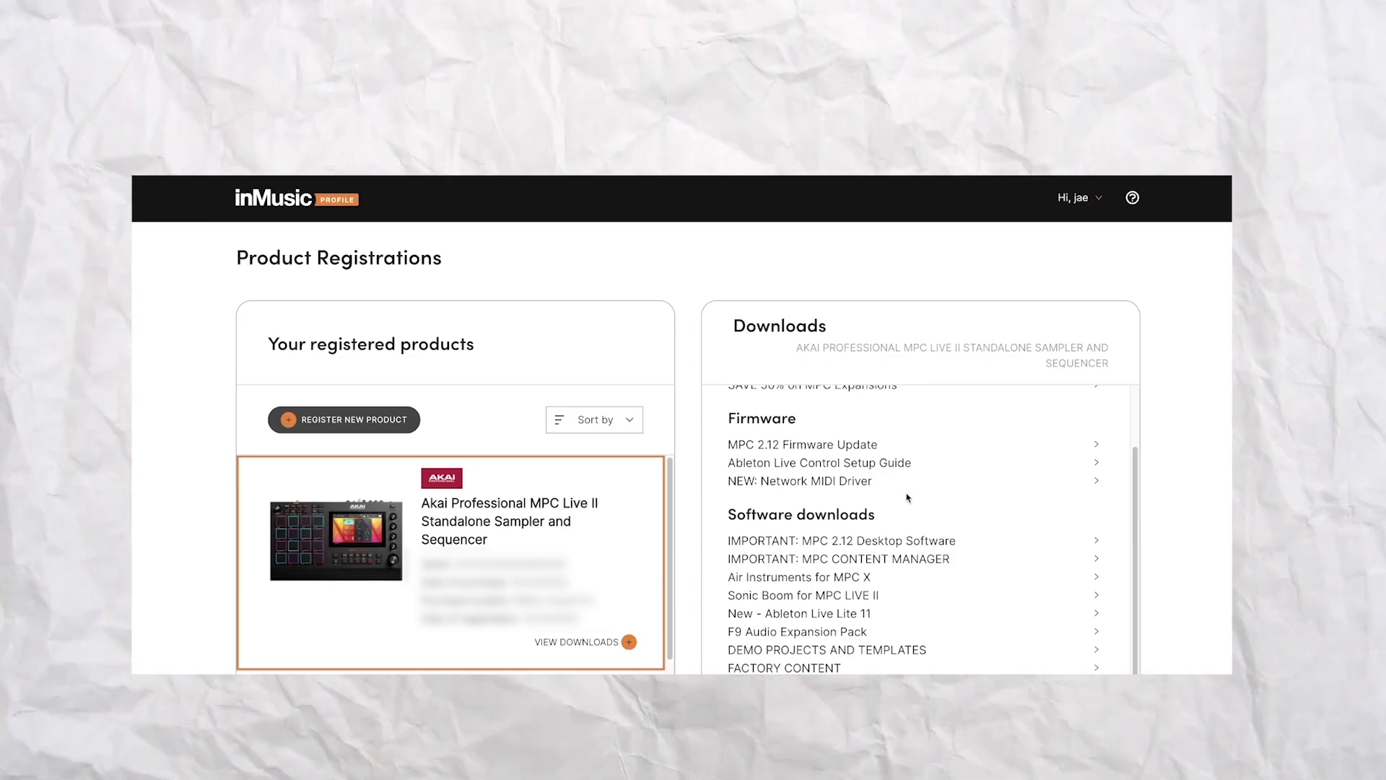
{"action": "scroll", "coordinate": [907, 498], "scroll_direction": "up", "scroll_amount": 1}
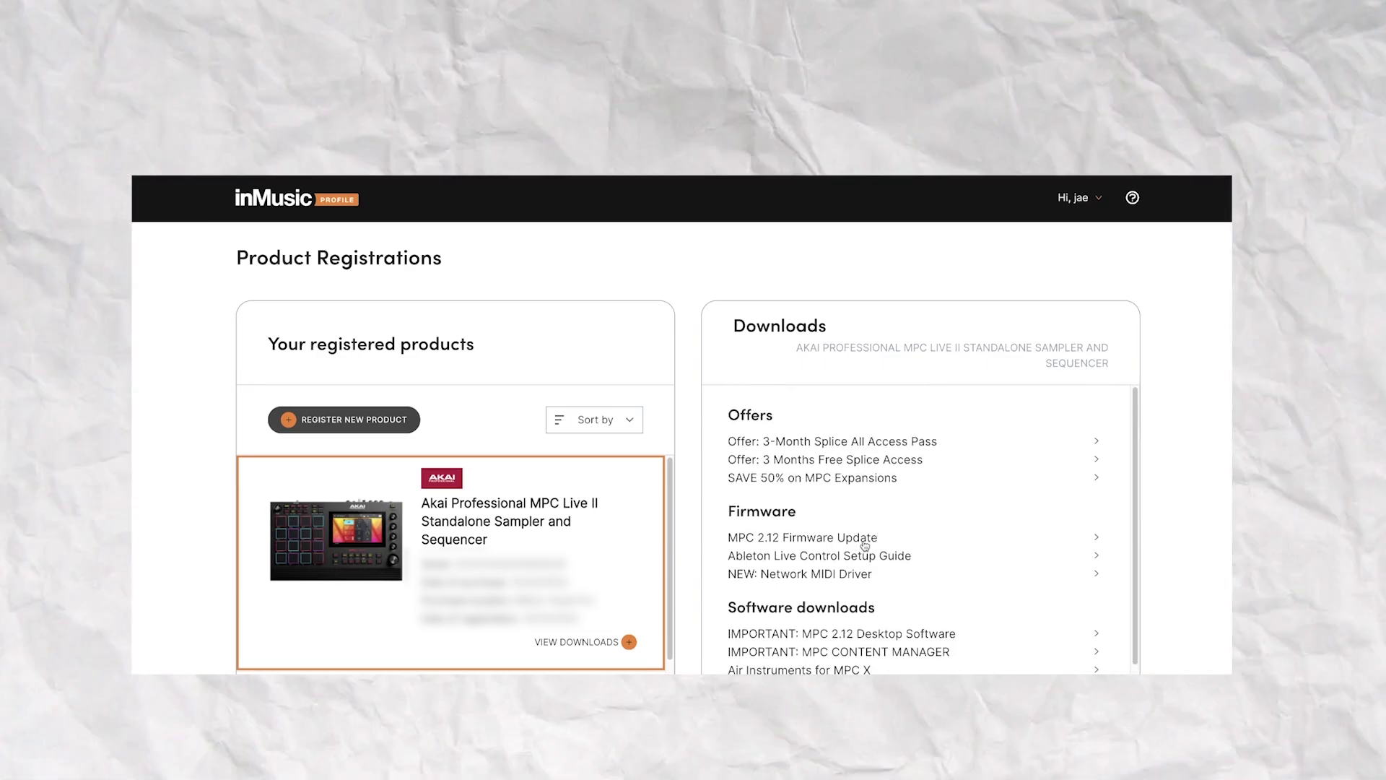
{"action": "left_click", "coordinate": [842, 633]}
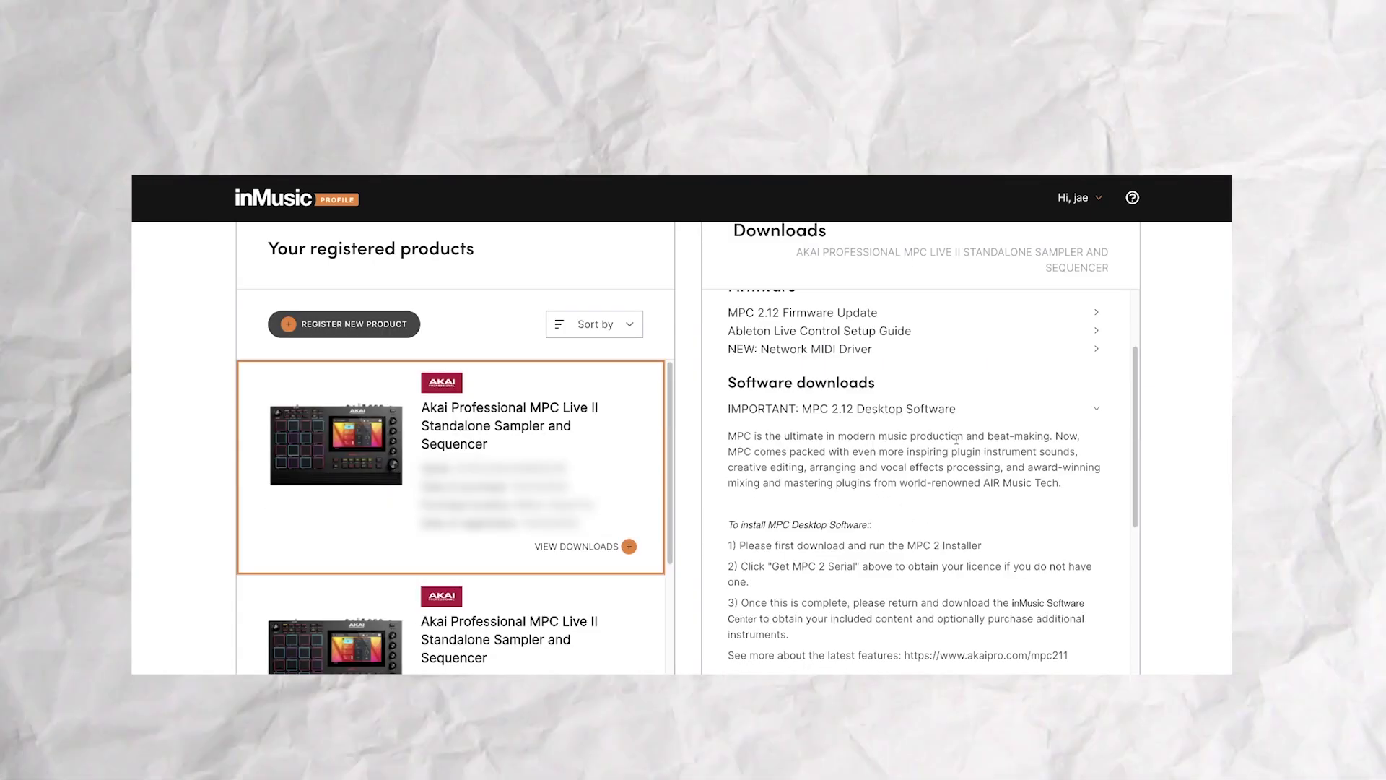
{"action": "scroll", "coordinate": [963, 463], "scroll_direction": "down", "scroll_amount": 1}
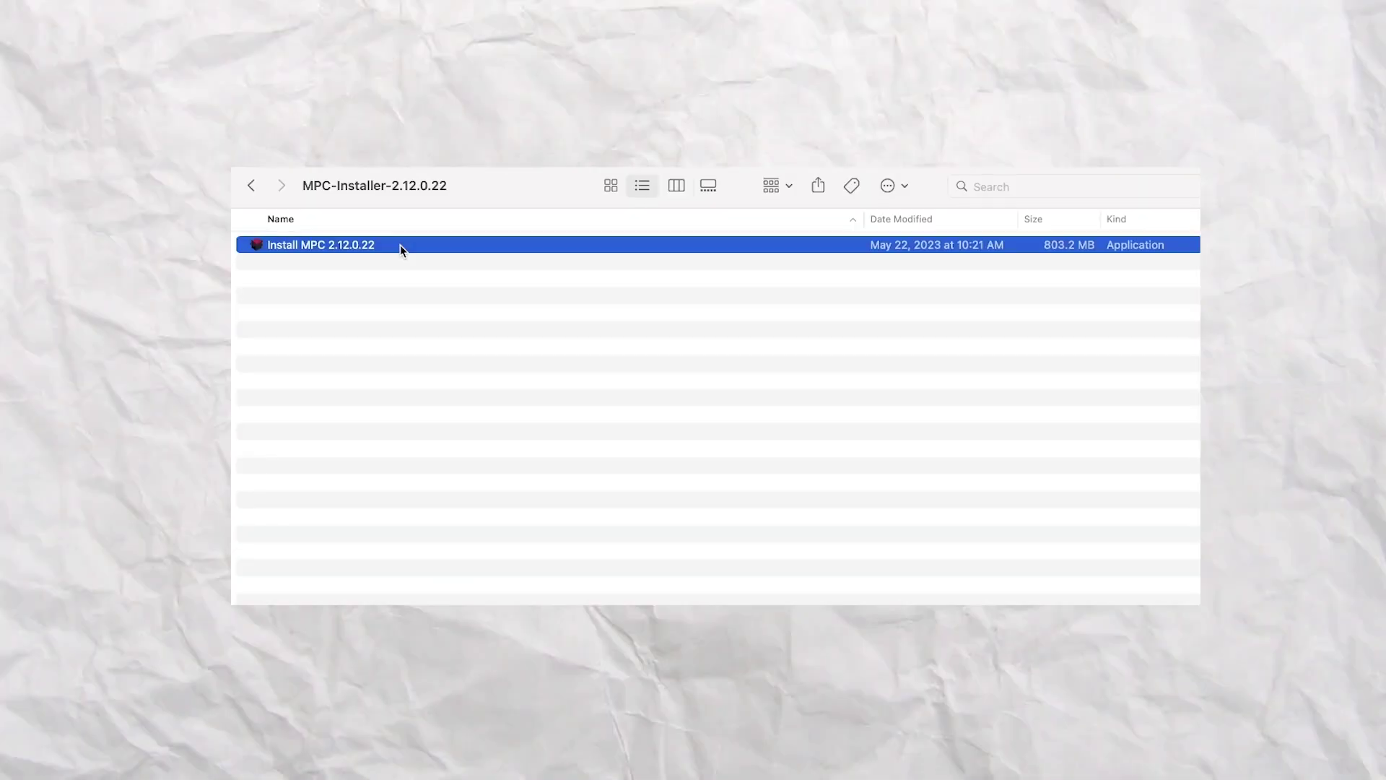
Step: Launch the downloaded Install MPC 2.12.0.22 app, allow it to open, and go through the MPC Live Mk II installer
{"action": "double_click", "coordinate": [400, 245]}
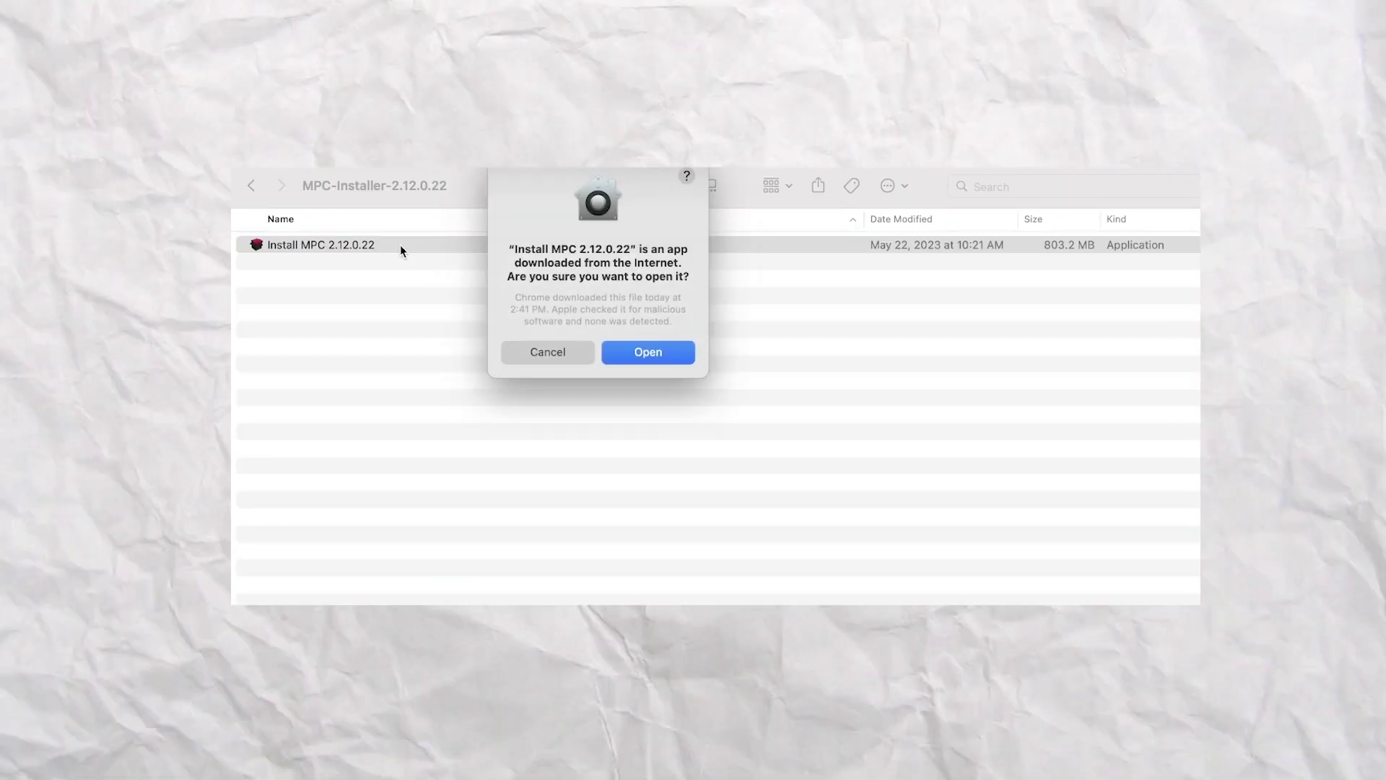
{"action": "left_click", "coordinate": [637, 348]}
{"action": "mouse_move", "coordinate": [835, 397]}
{"action": "left_mouse_down"}
{"action": "mouse_move", "coordinate": [841, 525]}
{"action": "mouse_move", "coordinate": [851, 377]}
{"action": "left_mouse_up"}
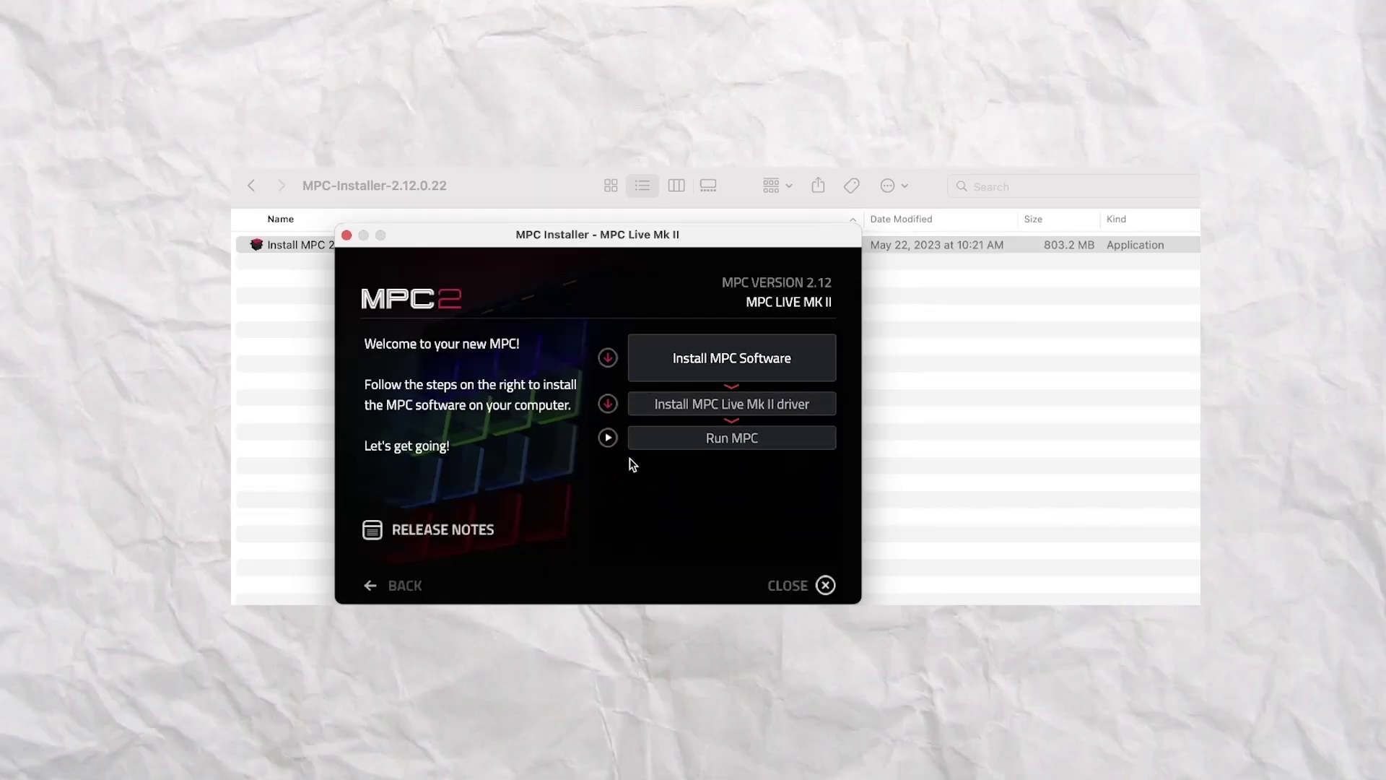
{"action": "left_click", "coordinate": [731, 512]}
{"action": "left_click", "coordinate": [825, 539]}
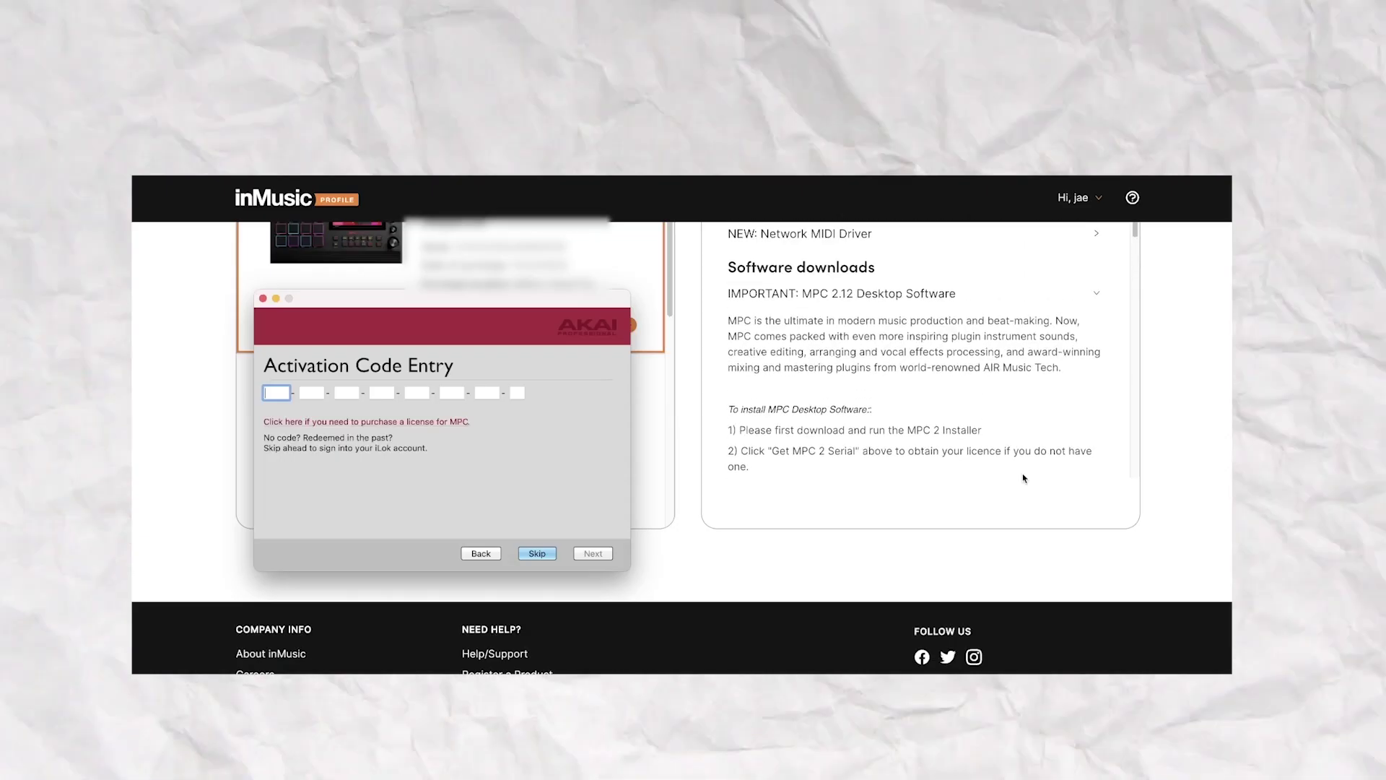
Step: Request the MPC 2 software serial from the MPC Live II downloads on the inMusic profile page
{"action": "scroll", "coordinate": [921, 361], "scroll_direction": "down", "scroll_amount": 15}
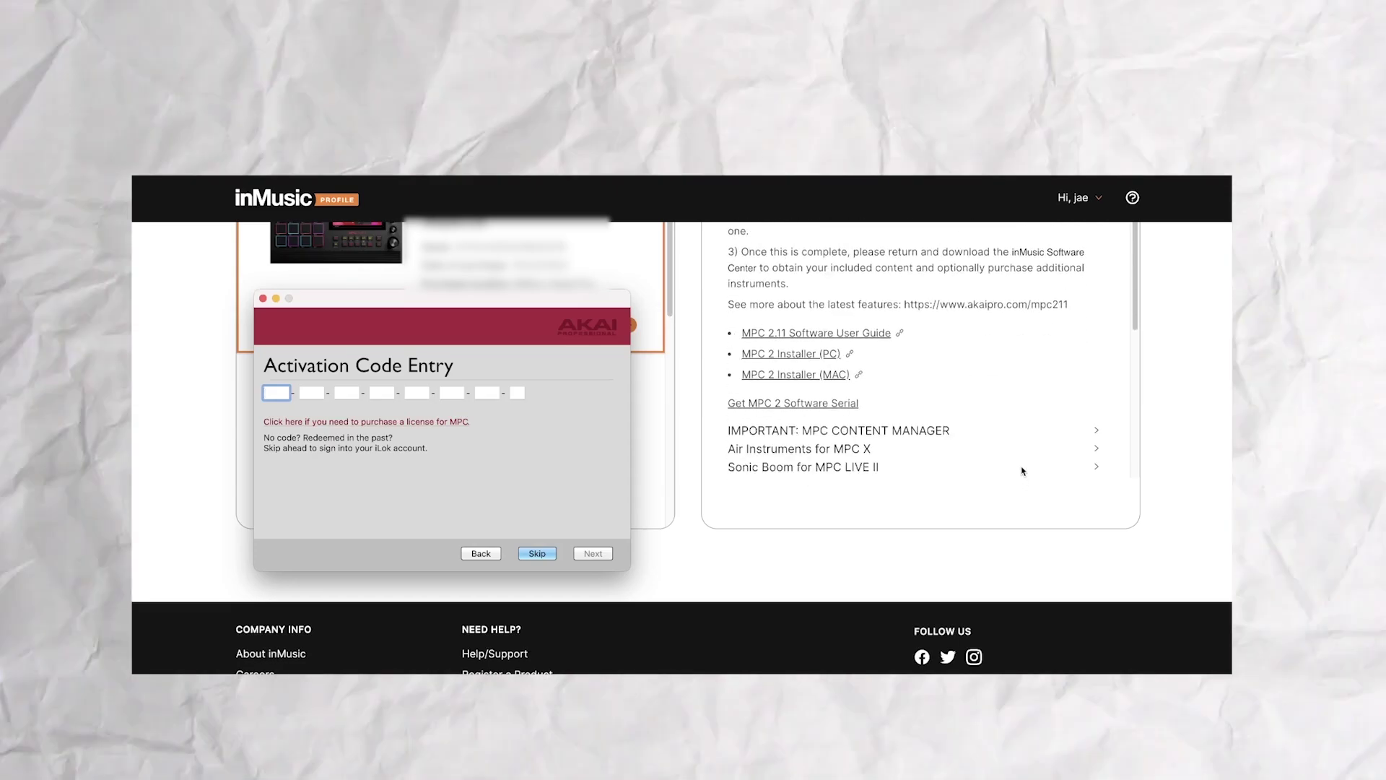
{"action": "scroll", "coordinate": [1215, 418], "scroll_direction": "up", "scroll_amount": 4}
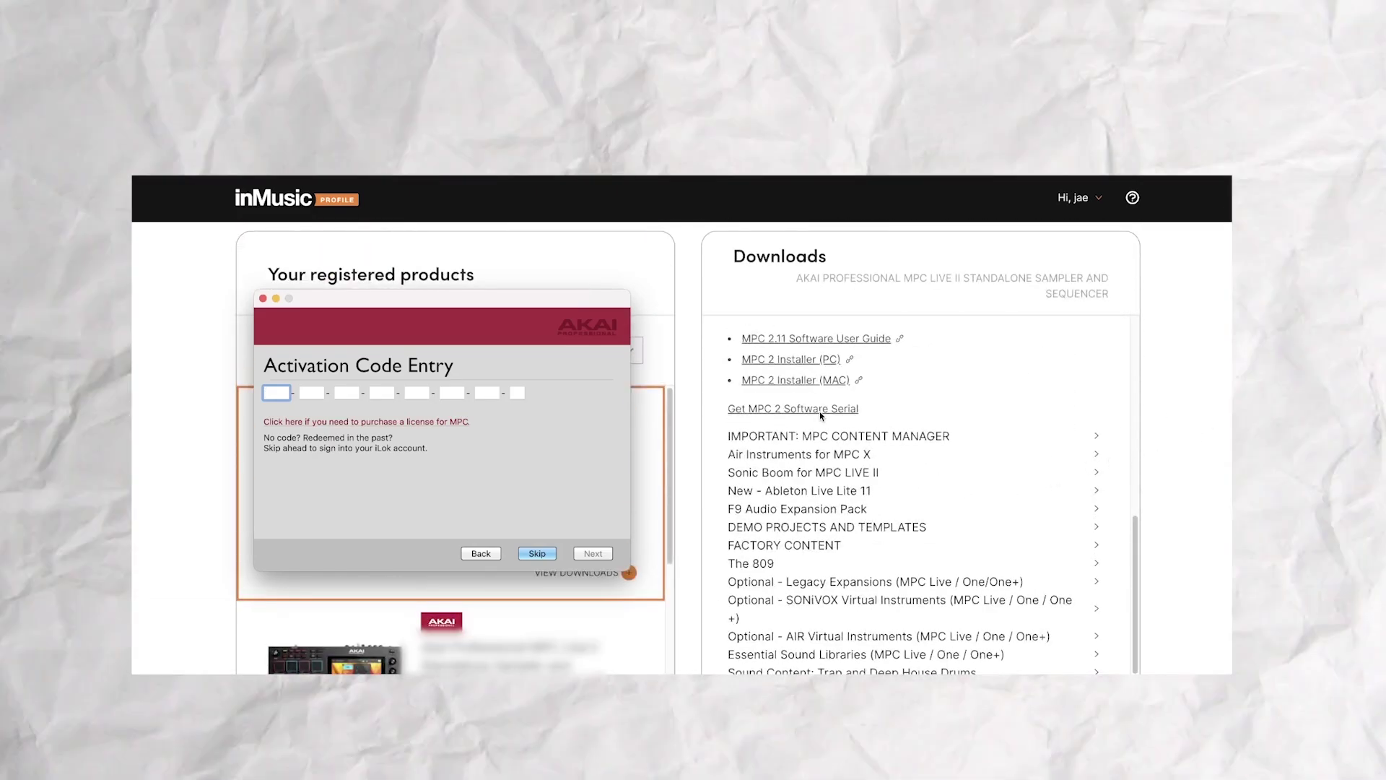
{"action": "left_click", "coordinate": [820, 411]}
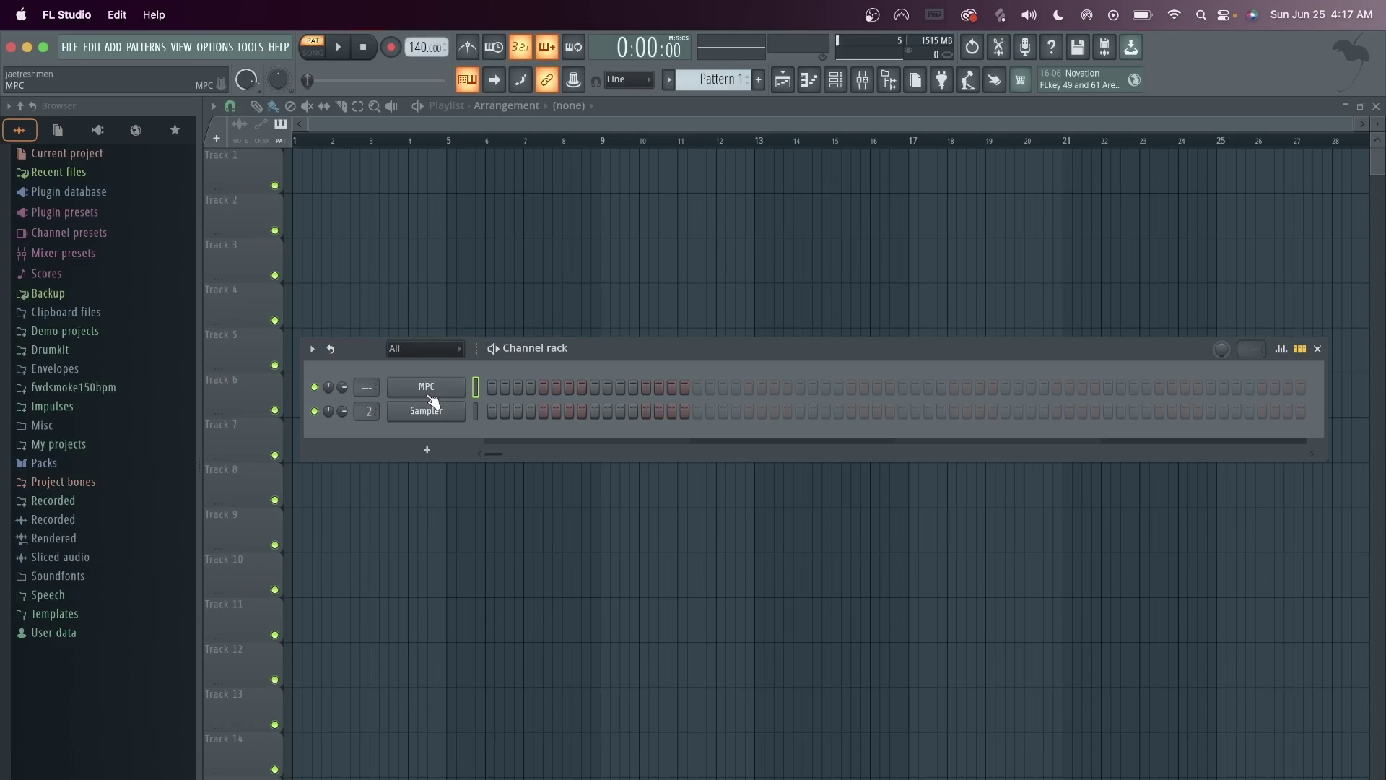
Step: Search for "mpc" in FL Studio's plugin manager to check the installed plugin, and close the manager
{"action": "left_click", "coordinate": [215, 47]}
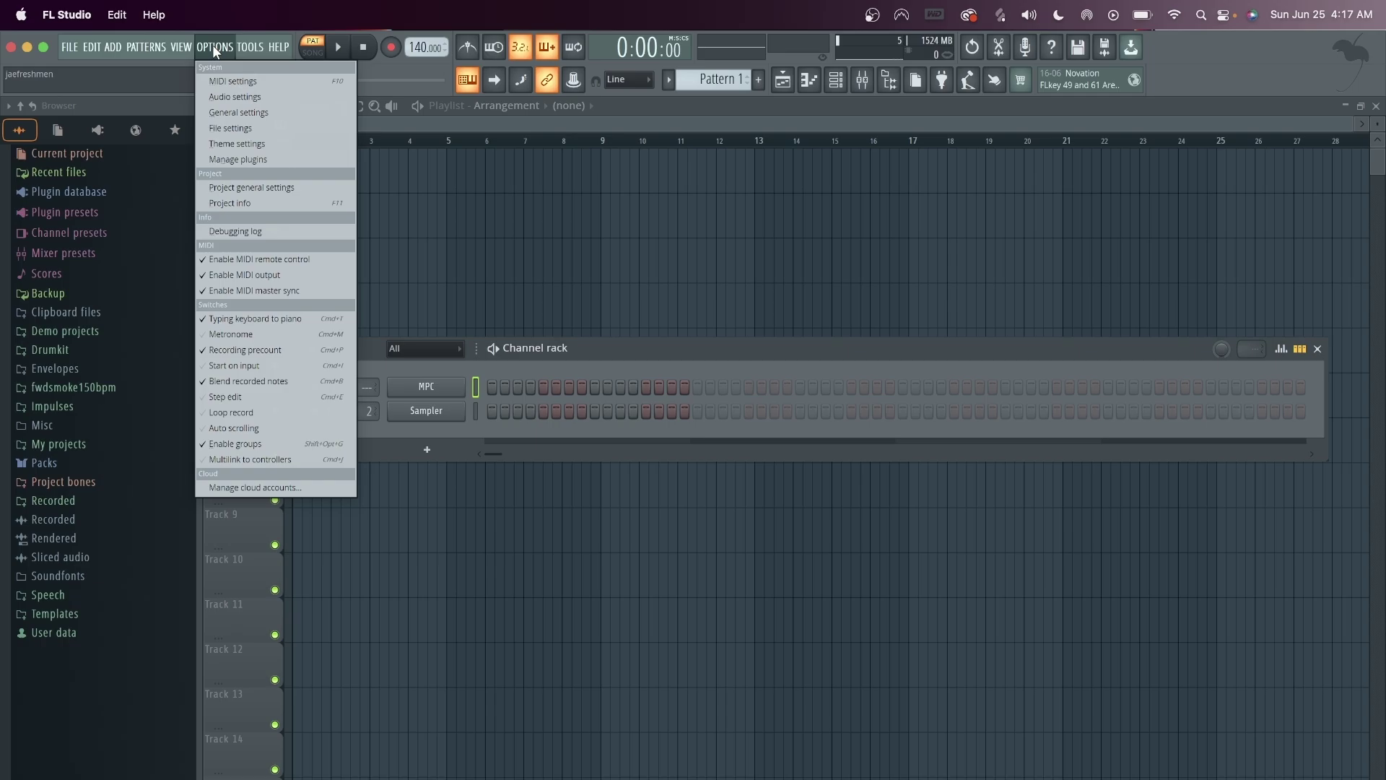
{"action": "left_click", "coordinate": [248, 160]}
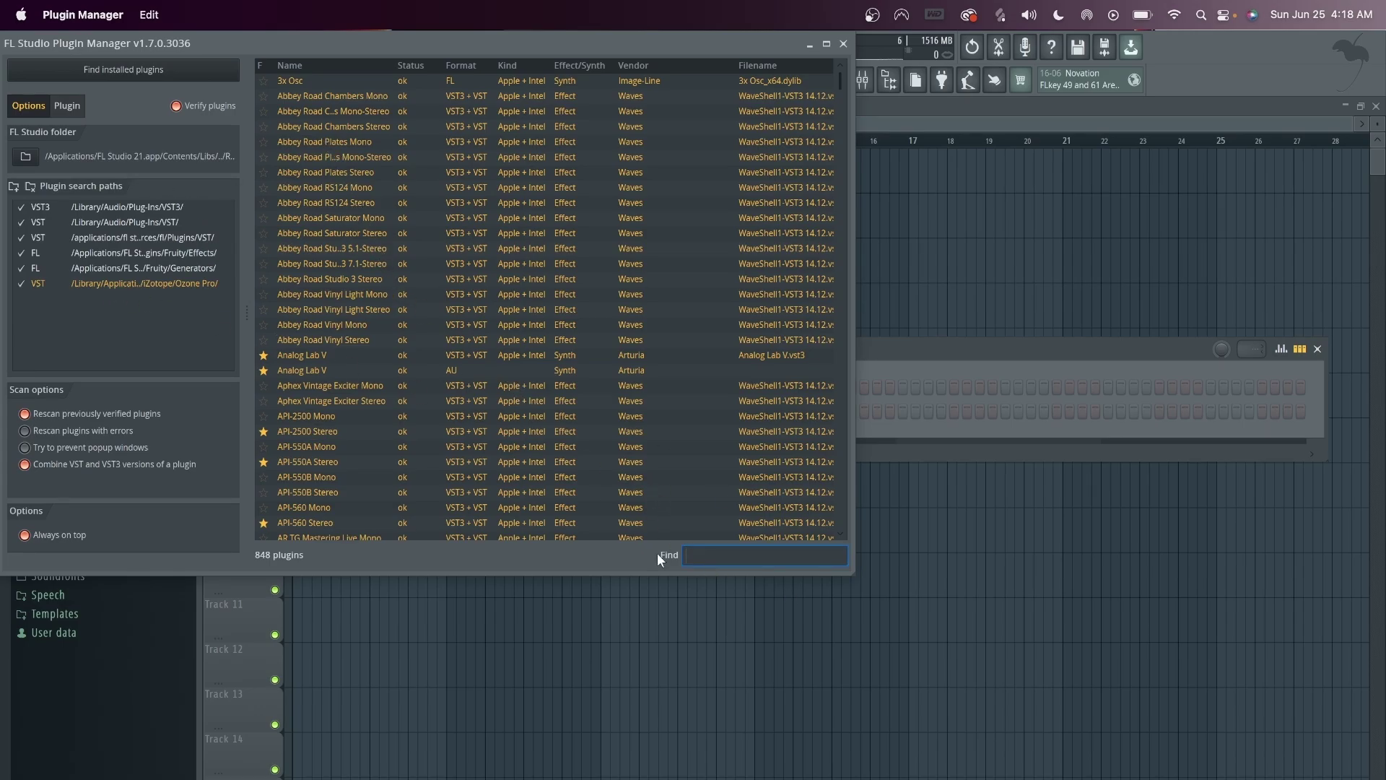
{"action": "type", "text": "mpc"}
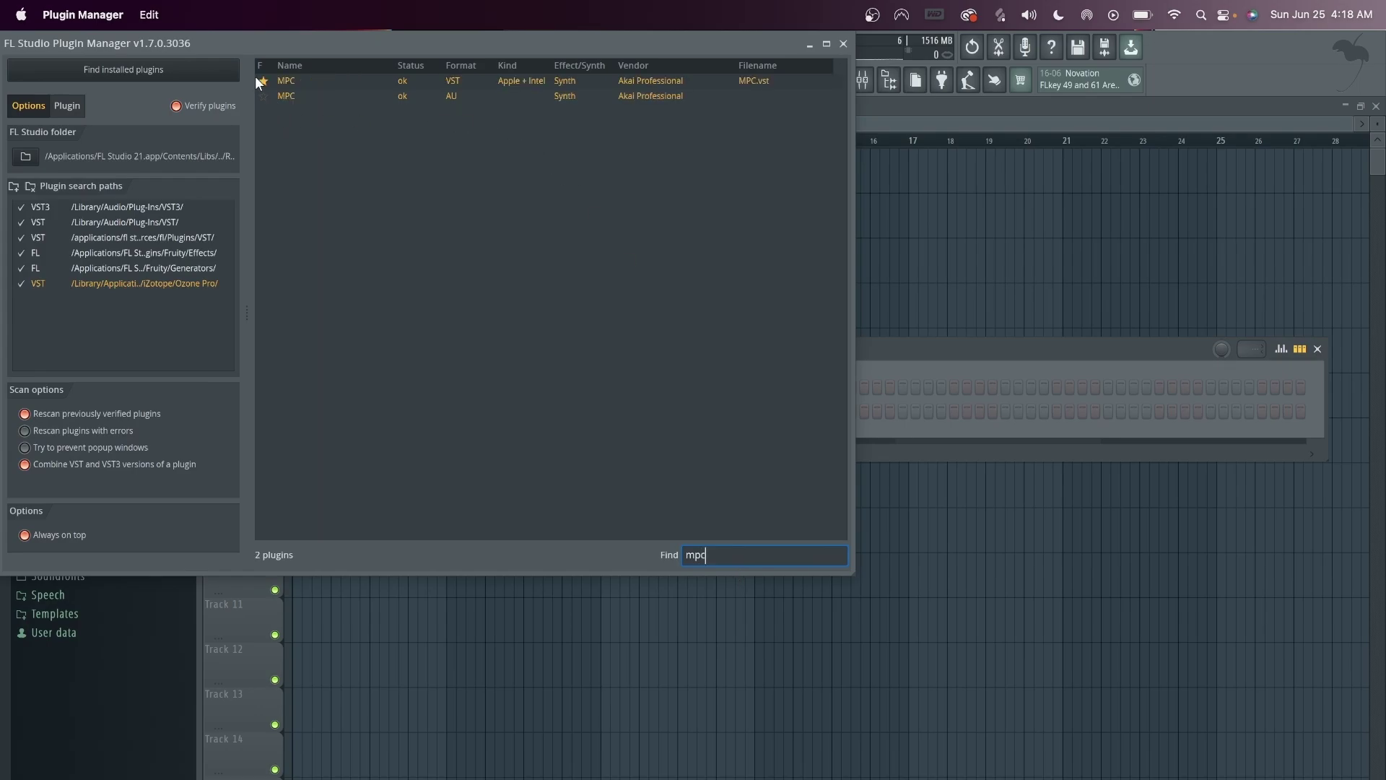
{"action": "left_click", "coordinate": [843, 44]}
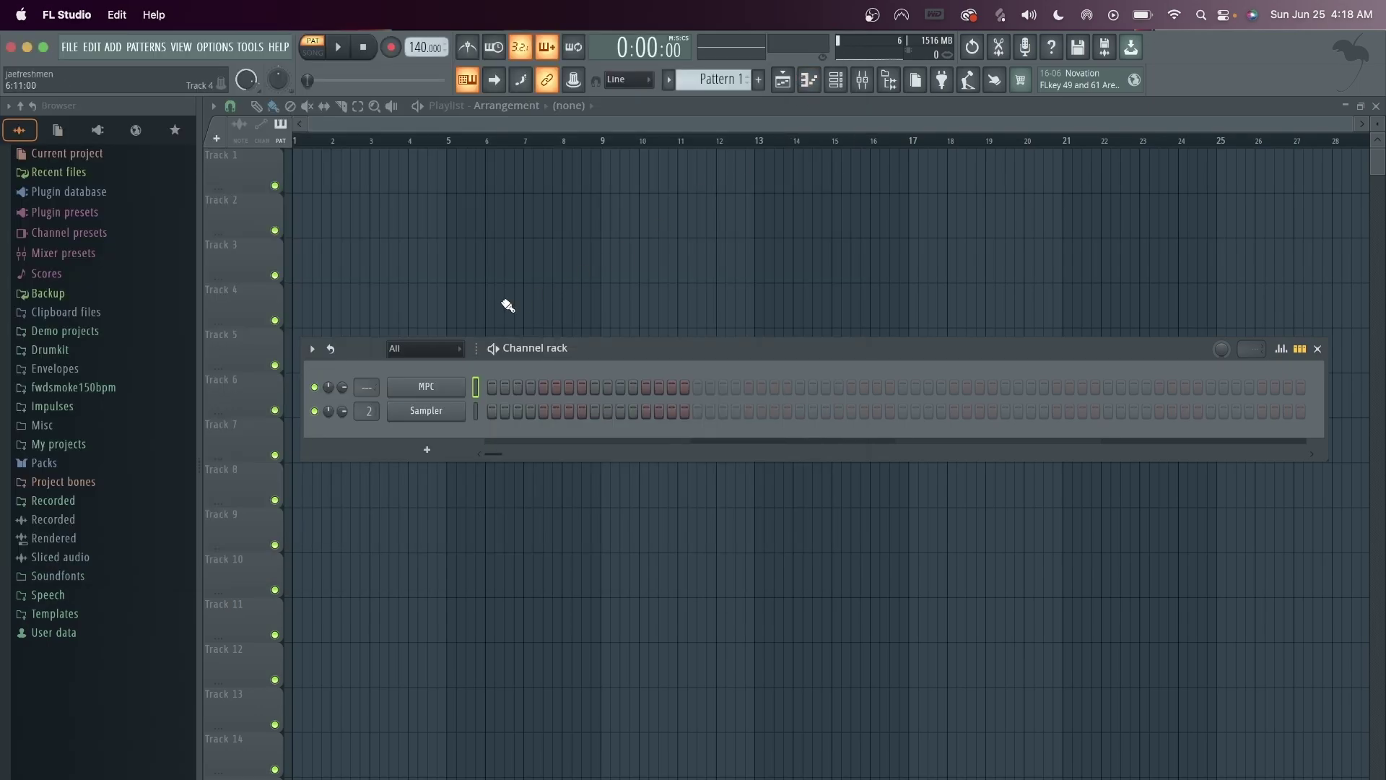
Step: Look up MPC among the plugins that can replace the Sampler channel
{"action": "right_click", "coordinate": [403, 390]}
{"action": "left_click", "coordinate": [522, 476]}
{"action": "right_click", "coordinate": [422, 413]}
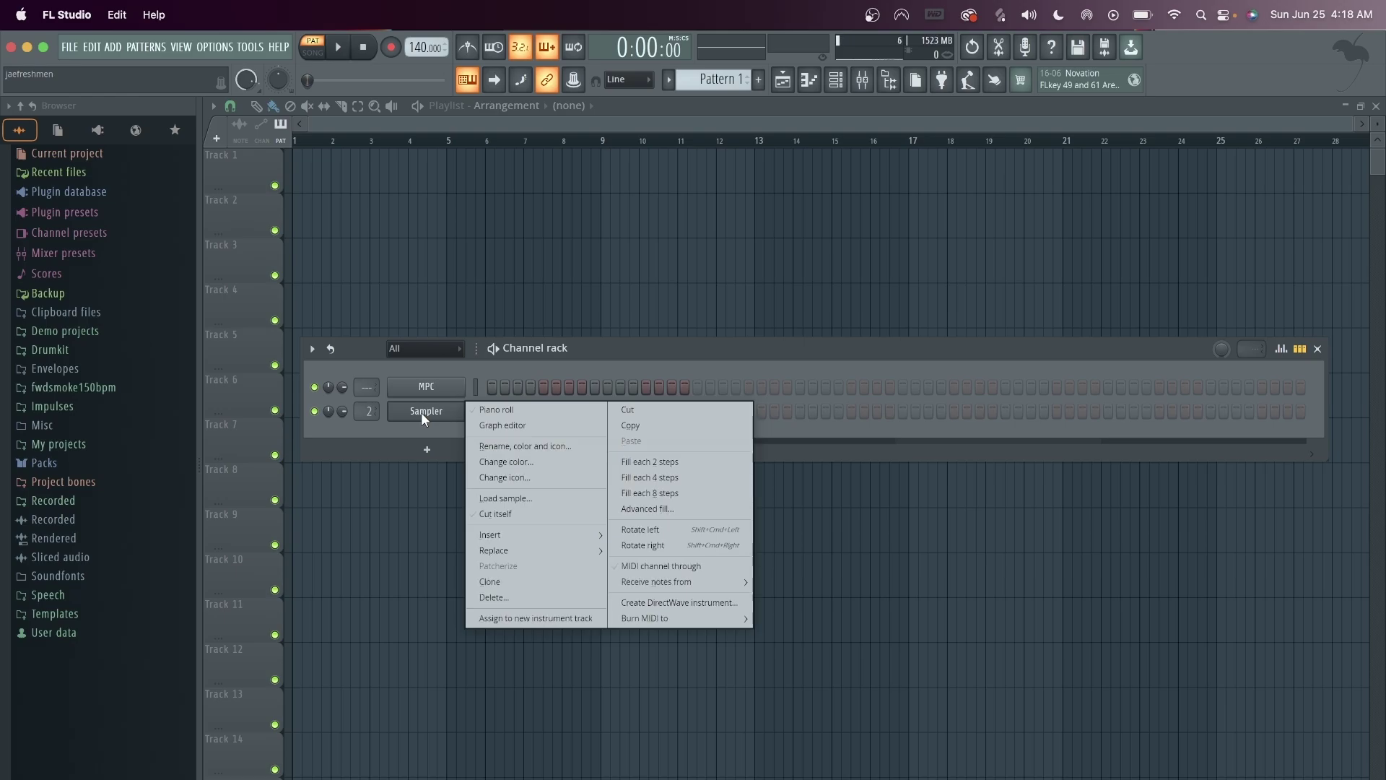
{"action": "mouse_move", "coordinate": [523, 550]}
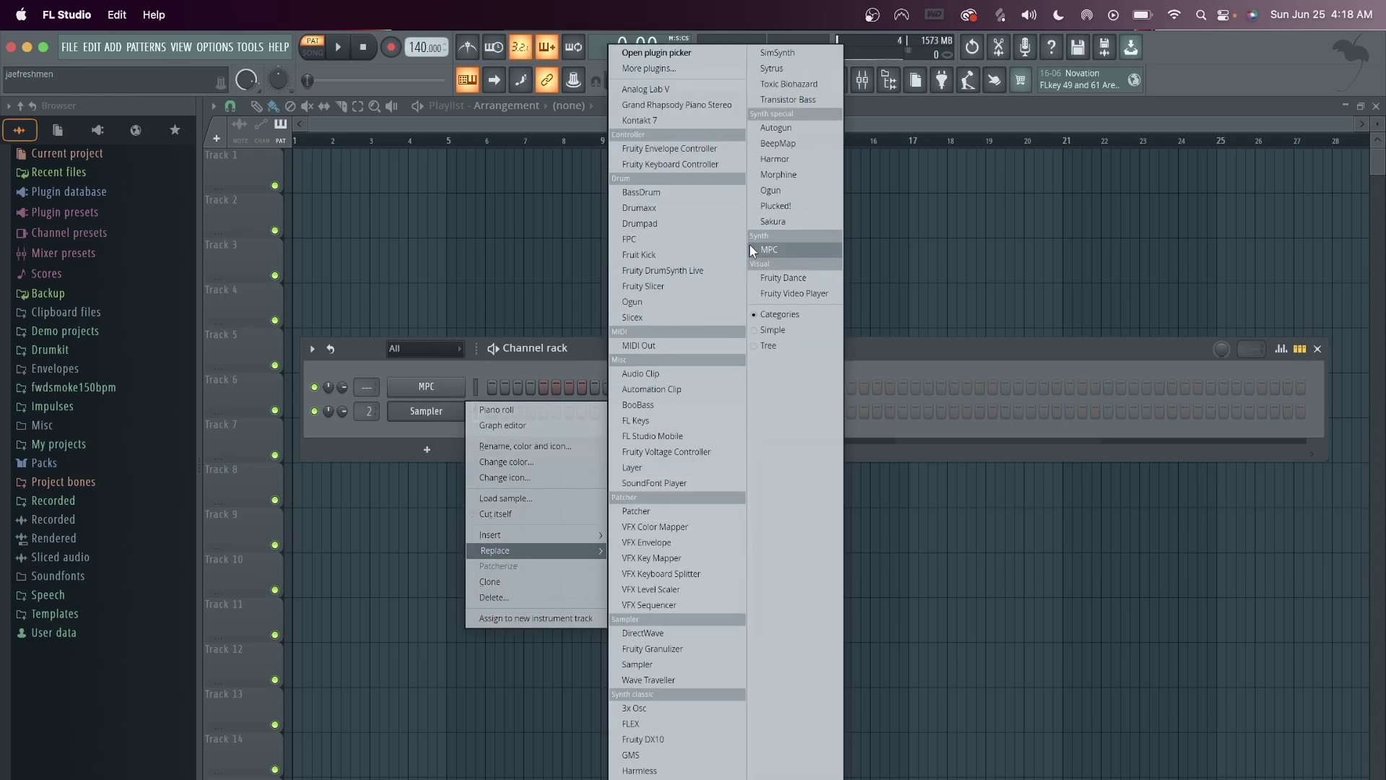
Step: Open the MPC plugin from its channel in the channel rack
{"action": "left_click", "coordinate": [432, 387]}
{"action": "left_click", "coordinate": [432, 387]}
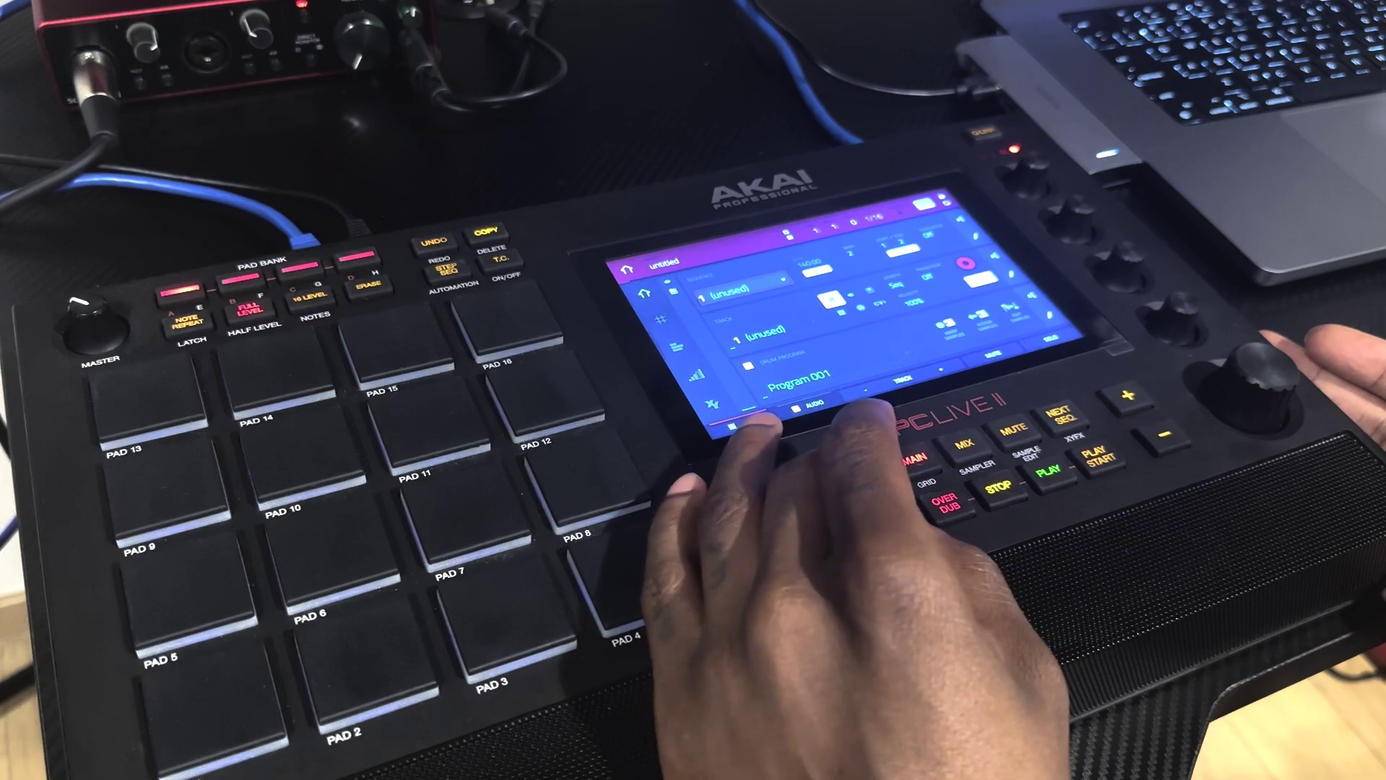
{"action": "left_click", "coordinate": [860, 474]}
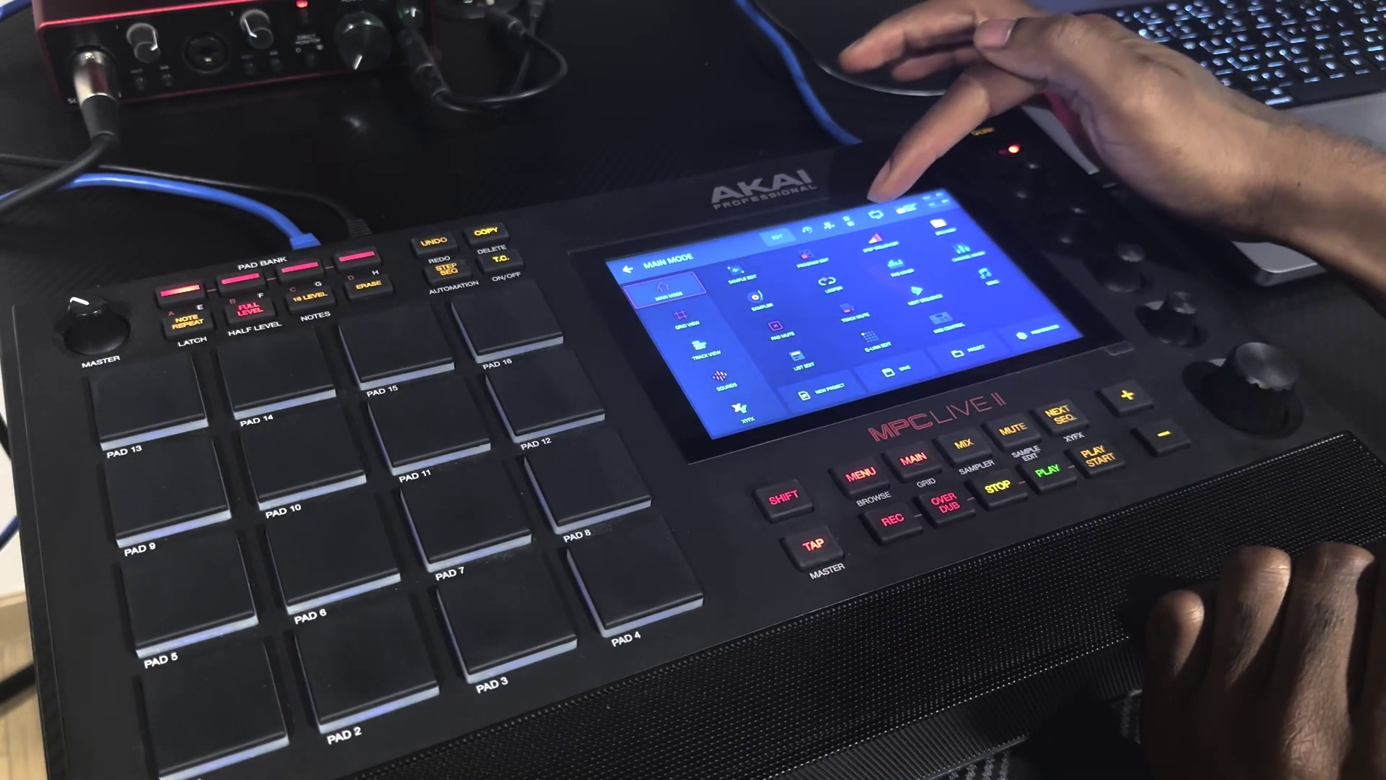
{"action": "left_click", "coordinate": [876, 214]}
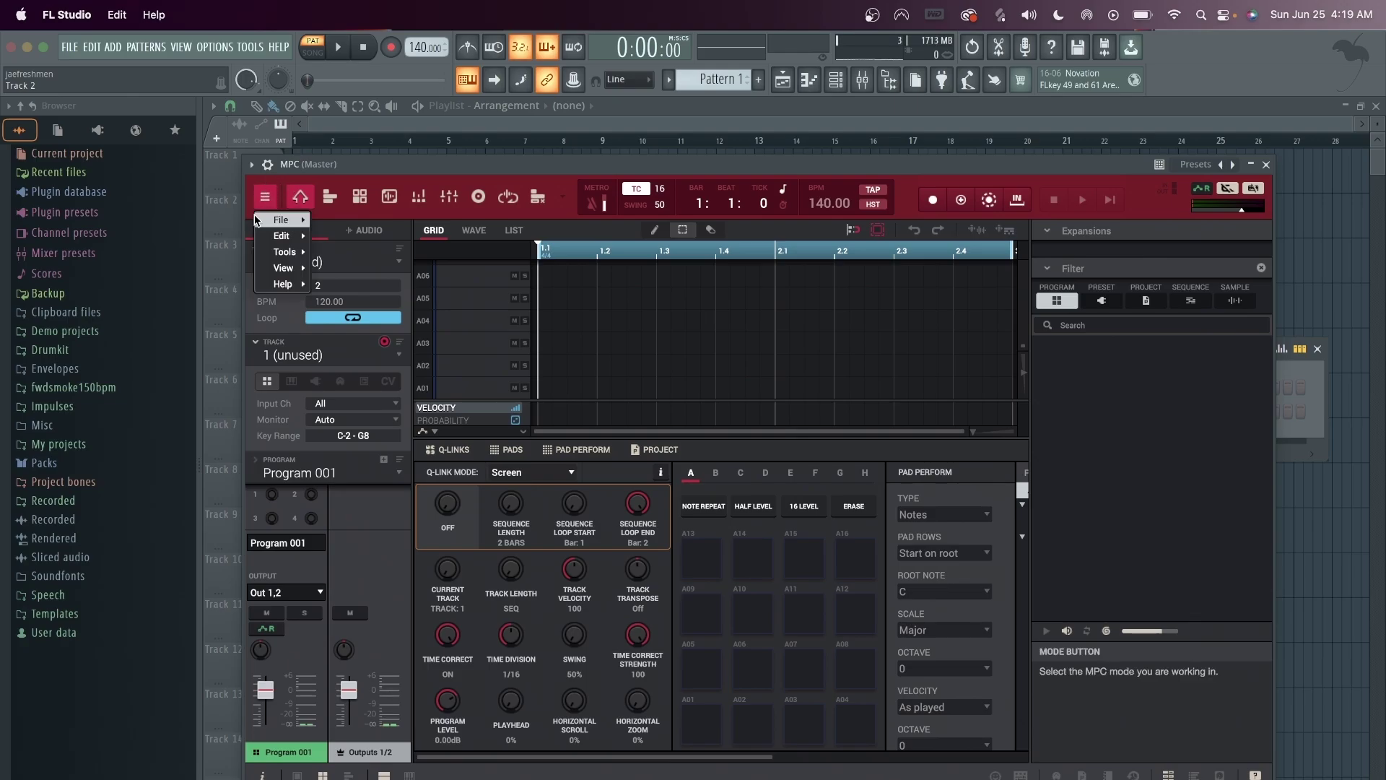
Step: Open the Hardware page of the MPC plugin's preferences and view the Record/Overdub destination options
{"action": "mouse_move", "coordinate": [283, 236]}
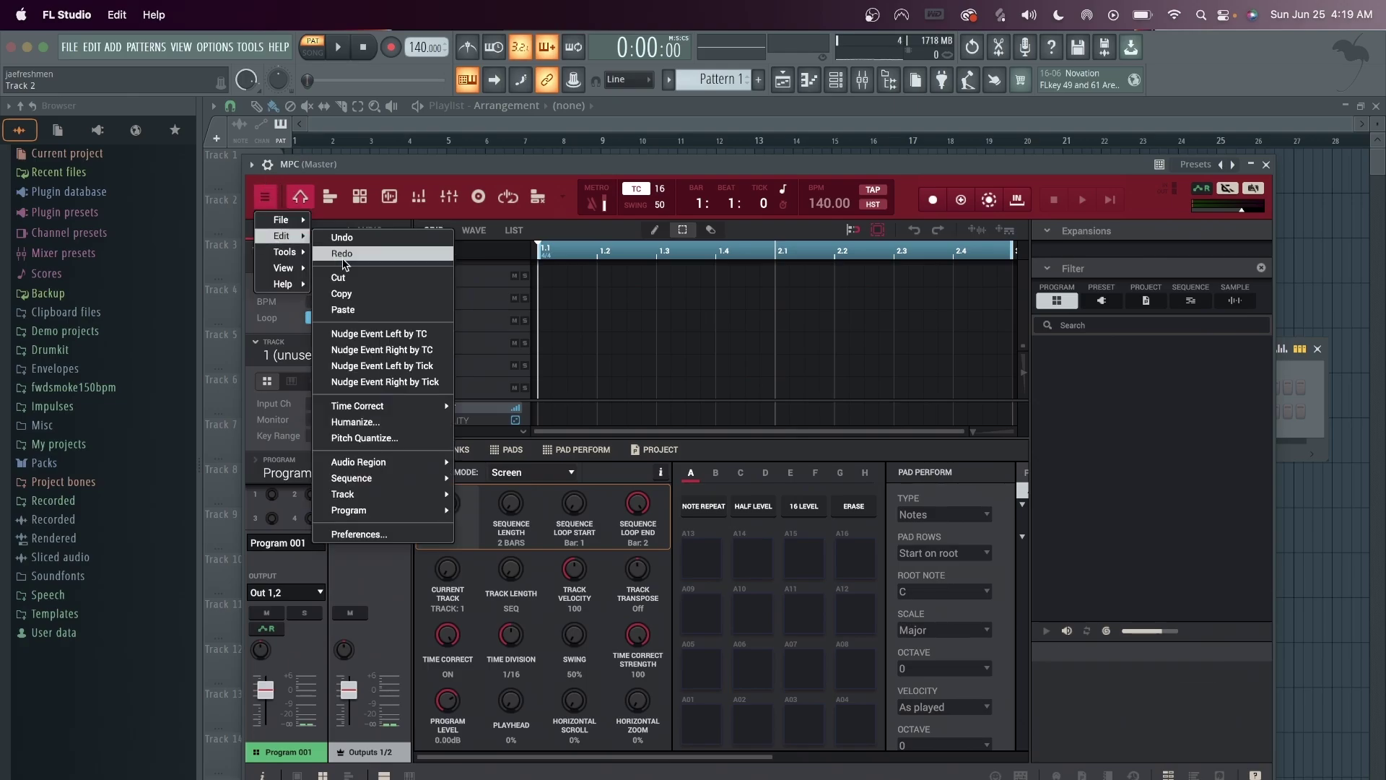
{"action": "left_click", "coordinate": [385, 533]}
{"action": "left_click", "coordinate": [533, 339]}
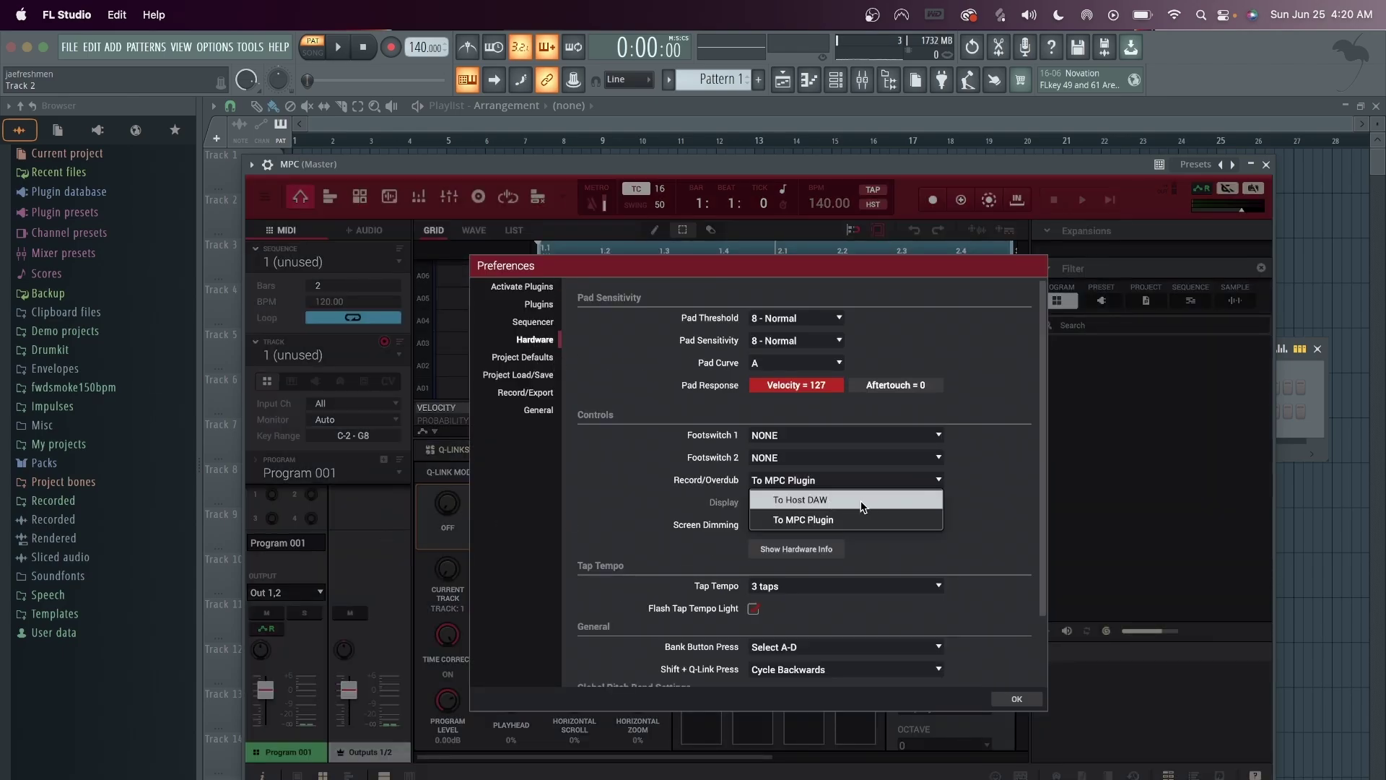
{"action": "left_click", "coordinate": [986, 487]}
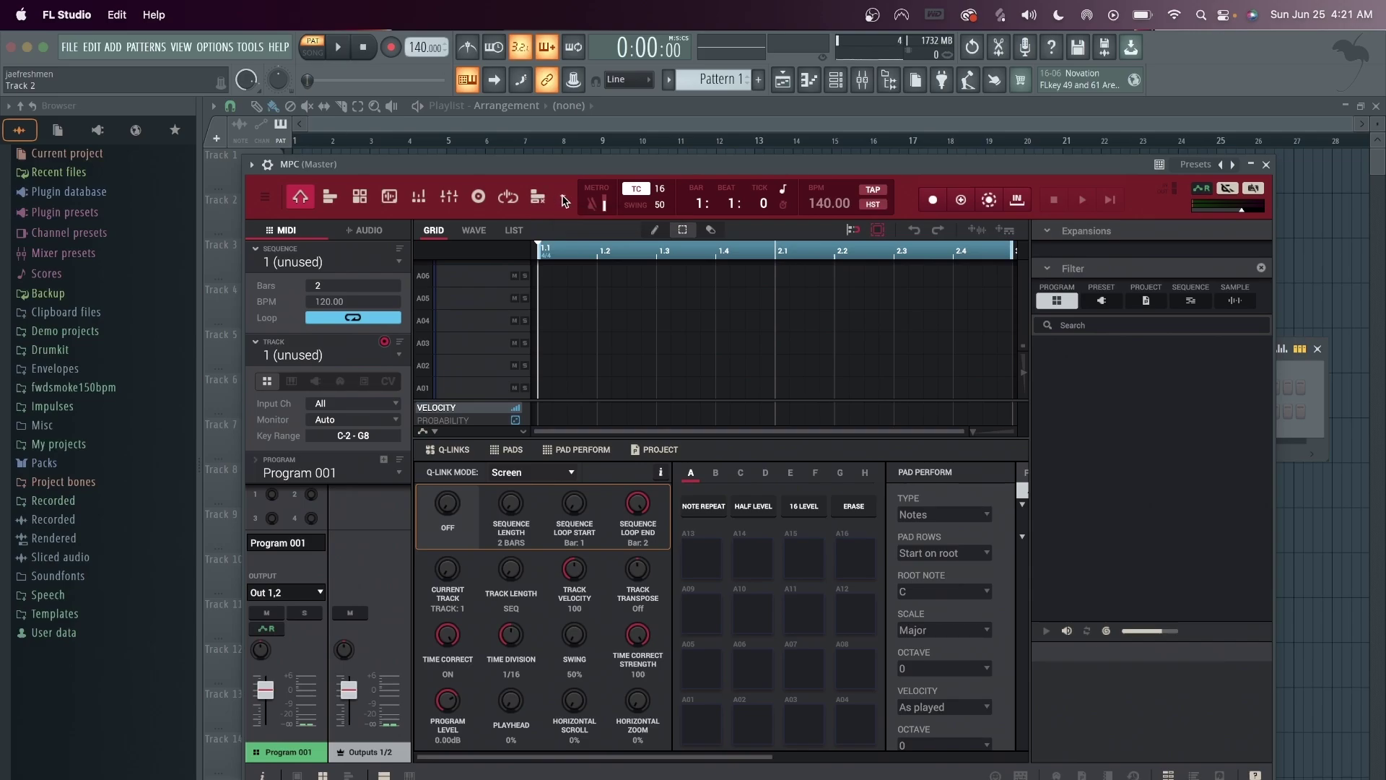
Step: Switch the MPC plugin from Main Mode to MIDI Control
{"action": "left_click", "coordinate": [564, 199]}
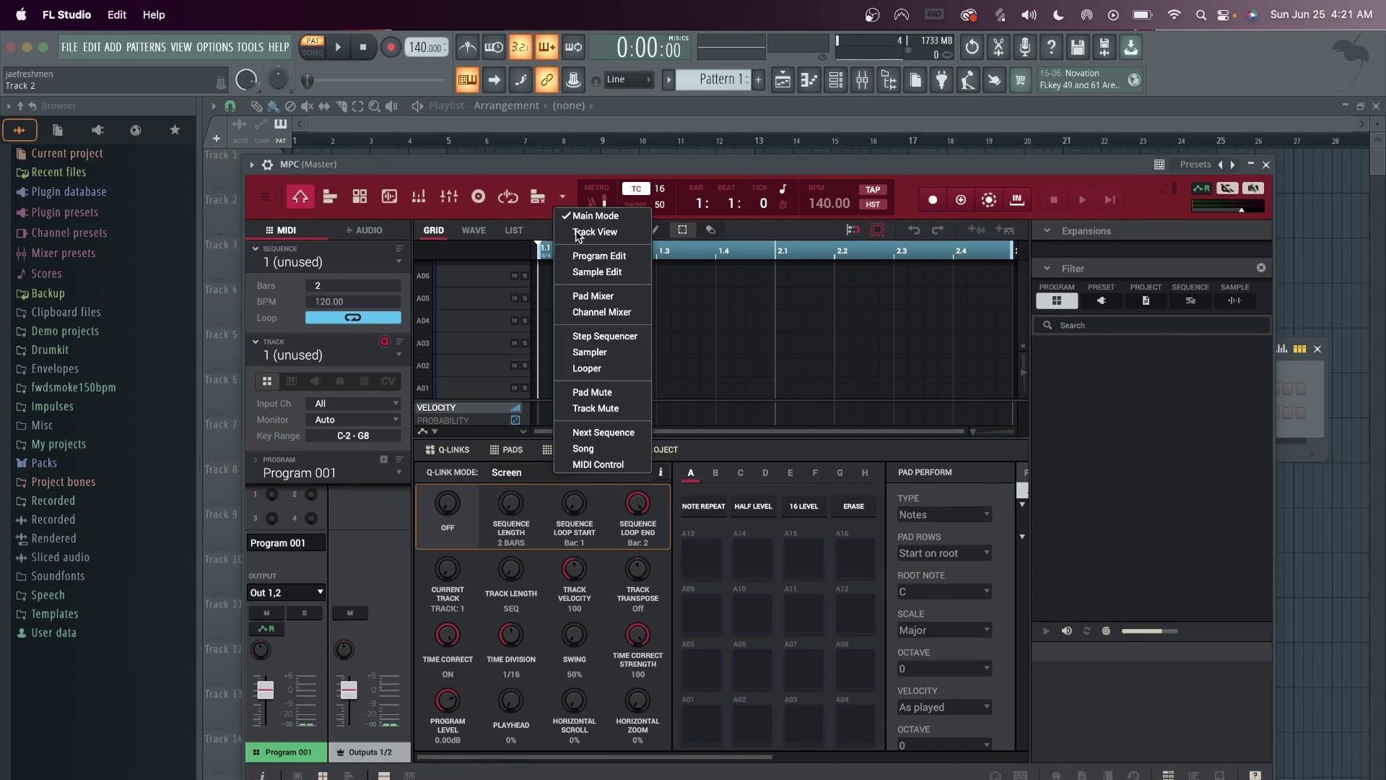
{"action": "left_click", "coordinate": [590, 464]}
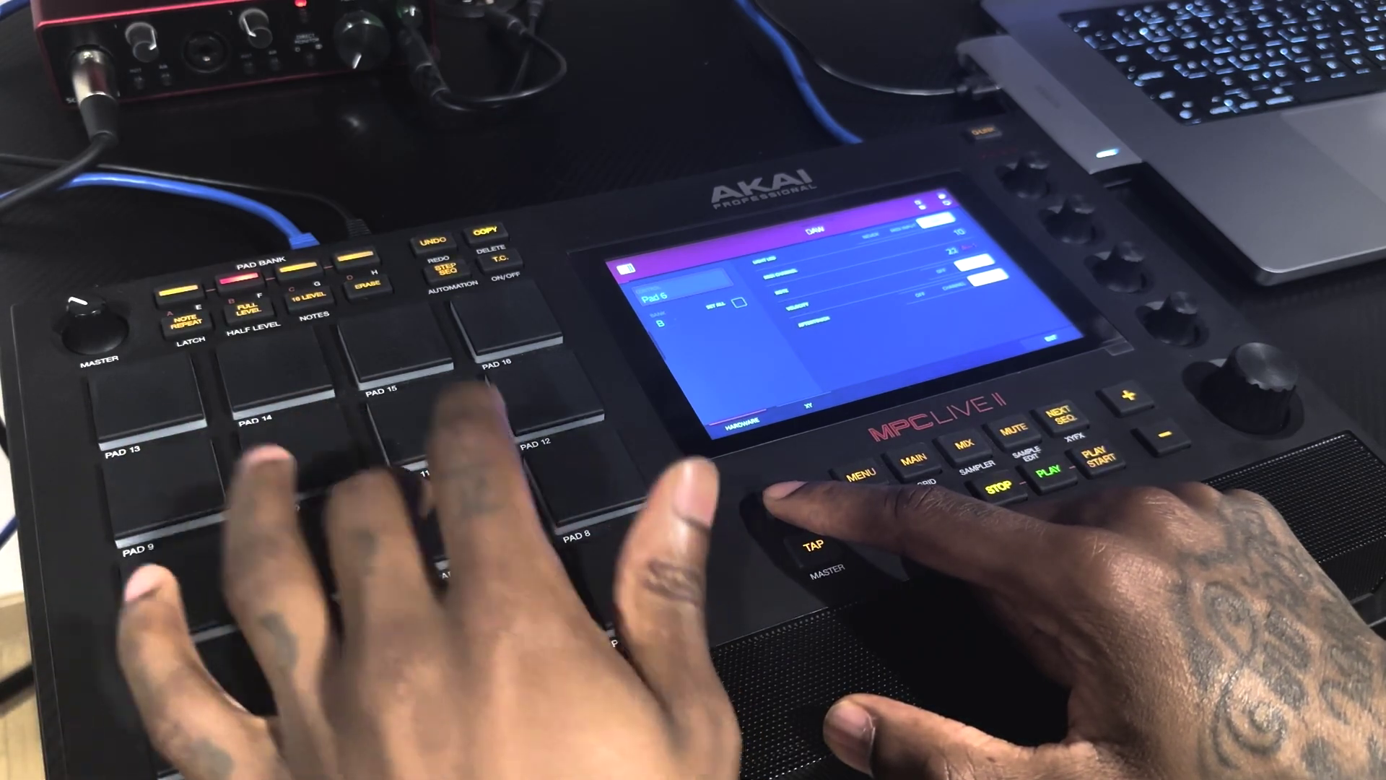
{"action": "left_click", "coordinate": [298, 269]}
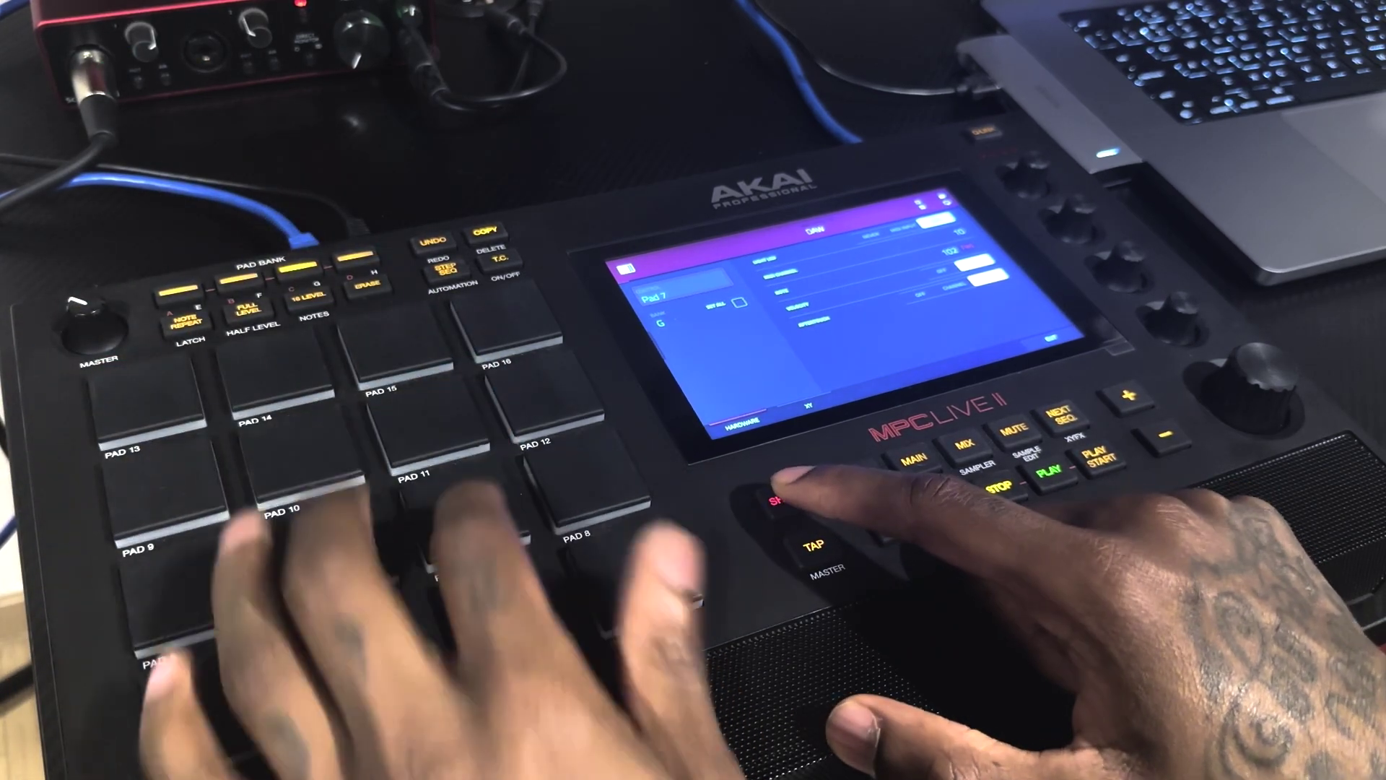
{"action": "left_click", "coordinate": [332, 563]}
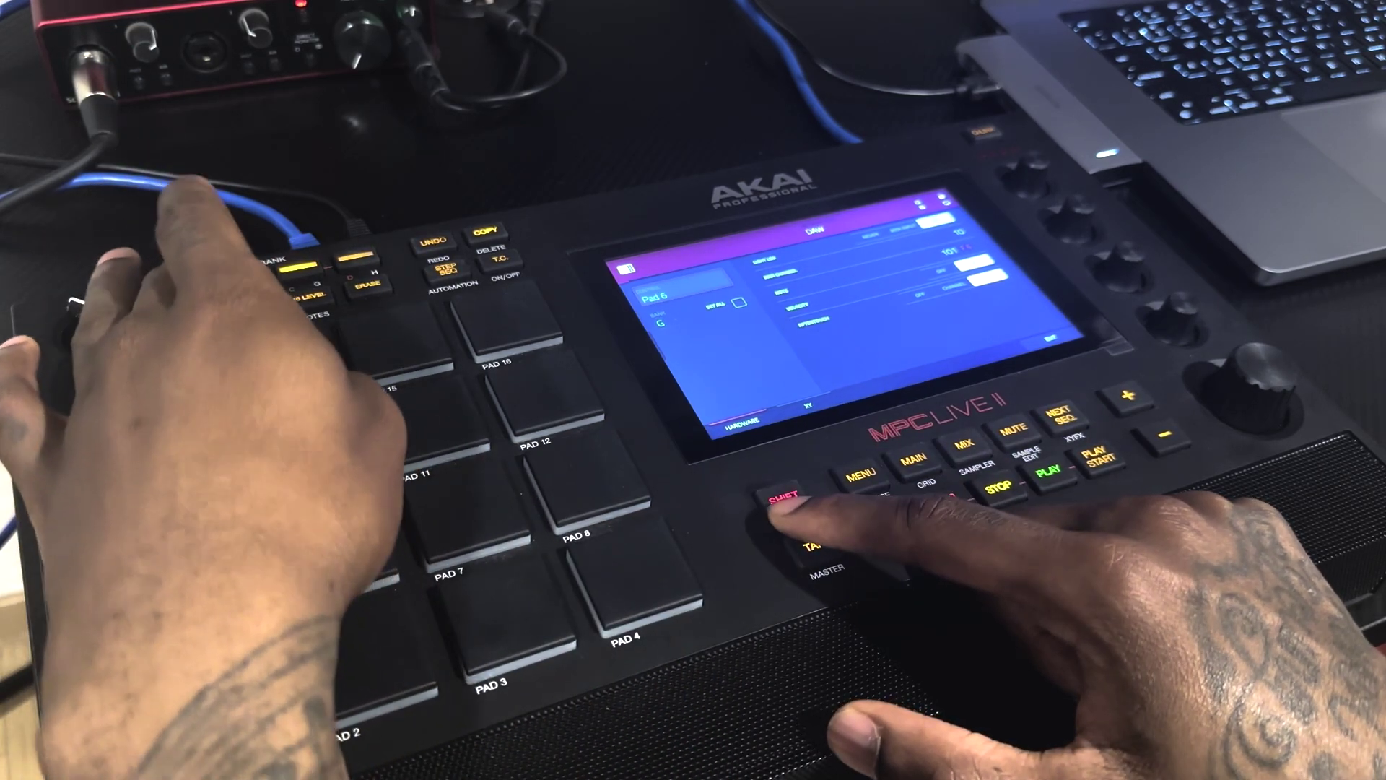
{"action": "left_click", "coordinate": [238, 278]}
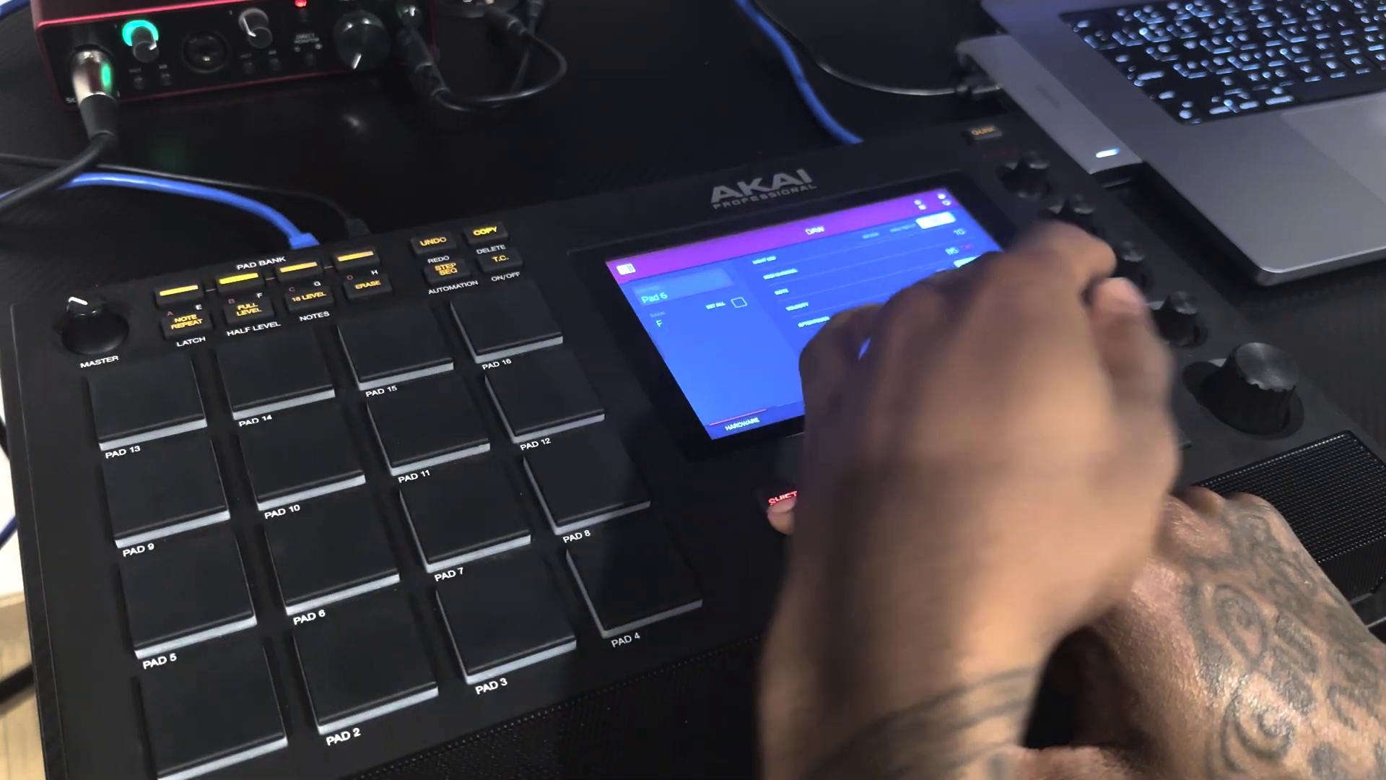
{"action": "left_click", "coordinate": [188, 729]}
{"action": "left_click", "coordinate": [628, 585]}
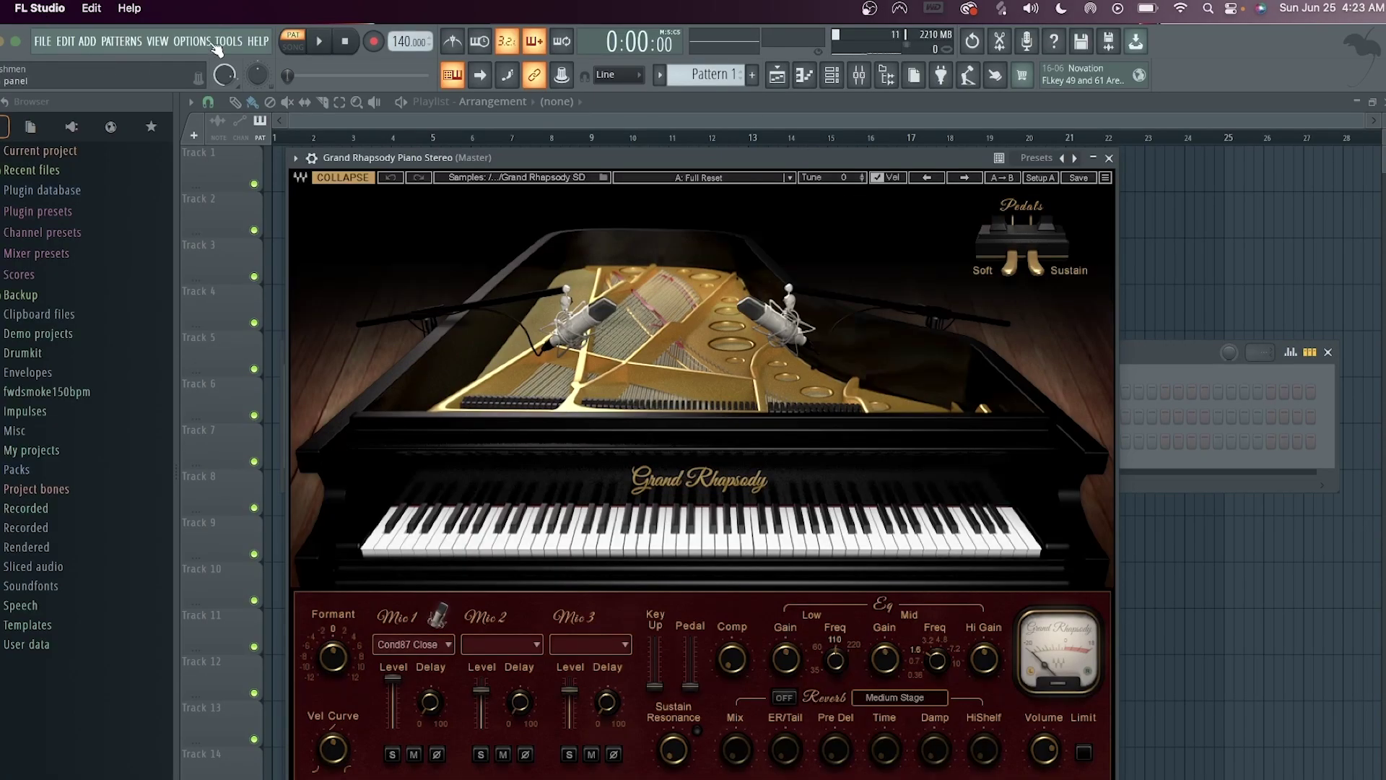
Step: Open FL Studio's system settings while the Grand Rhapsody Piano plugin is loaded
{"action": "left_click", "coordinate": [192, 41]}
{"action": "left_click", "coordinate": [205, 94]}
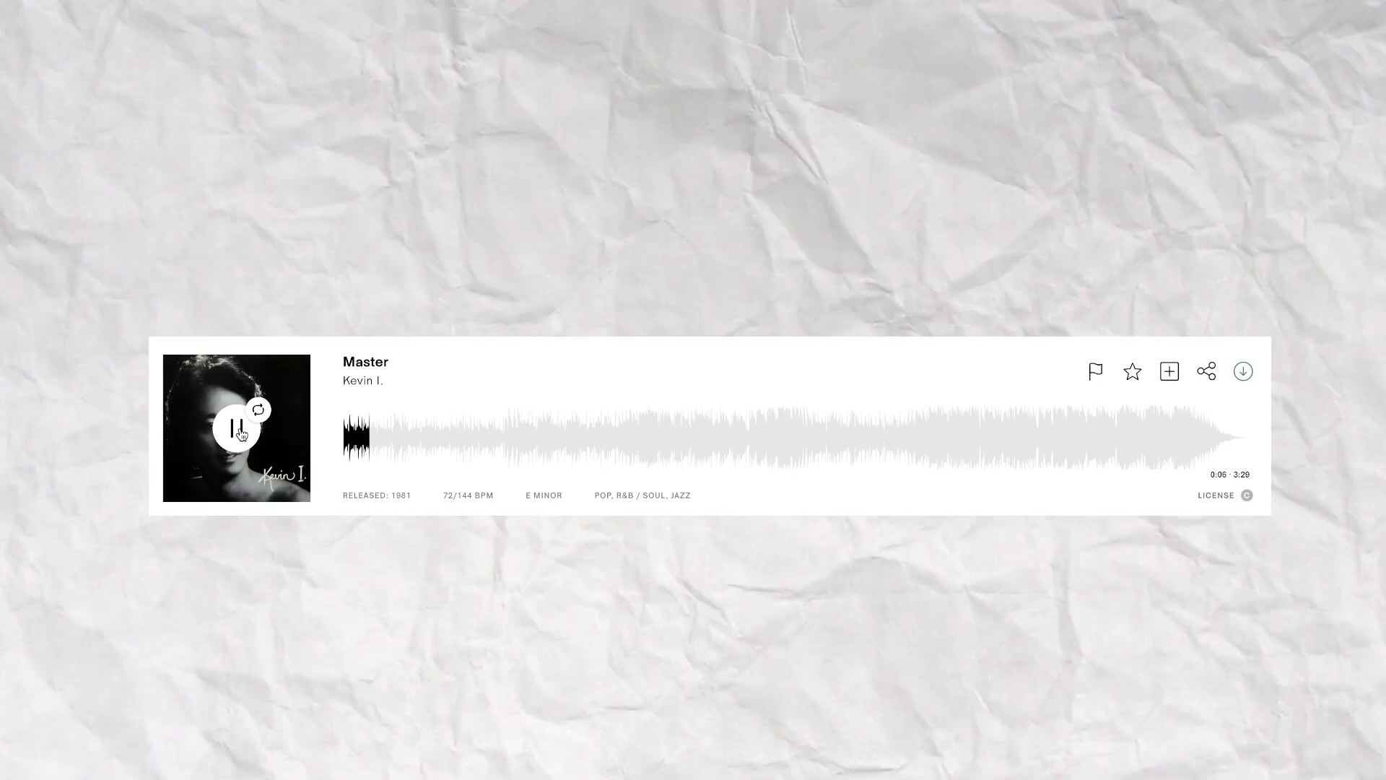
Step: Preview the track "Master" on Tracklib, pausing and restarting its playback
{"action": "left_click", "coordinate": [238, 430]}
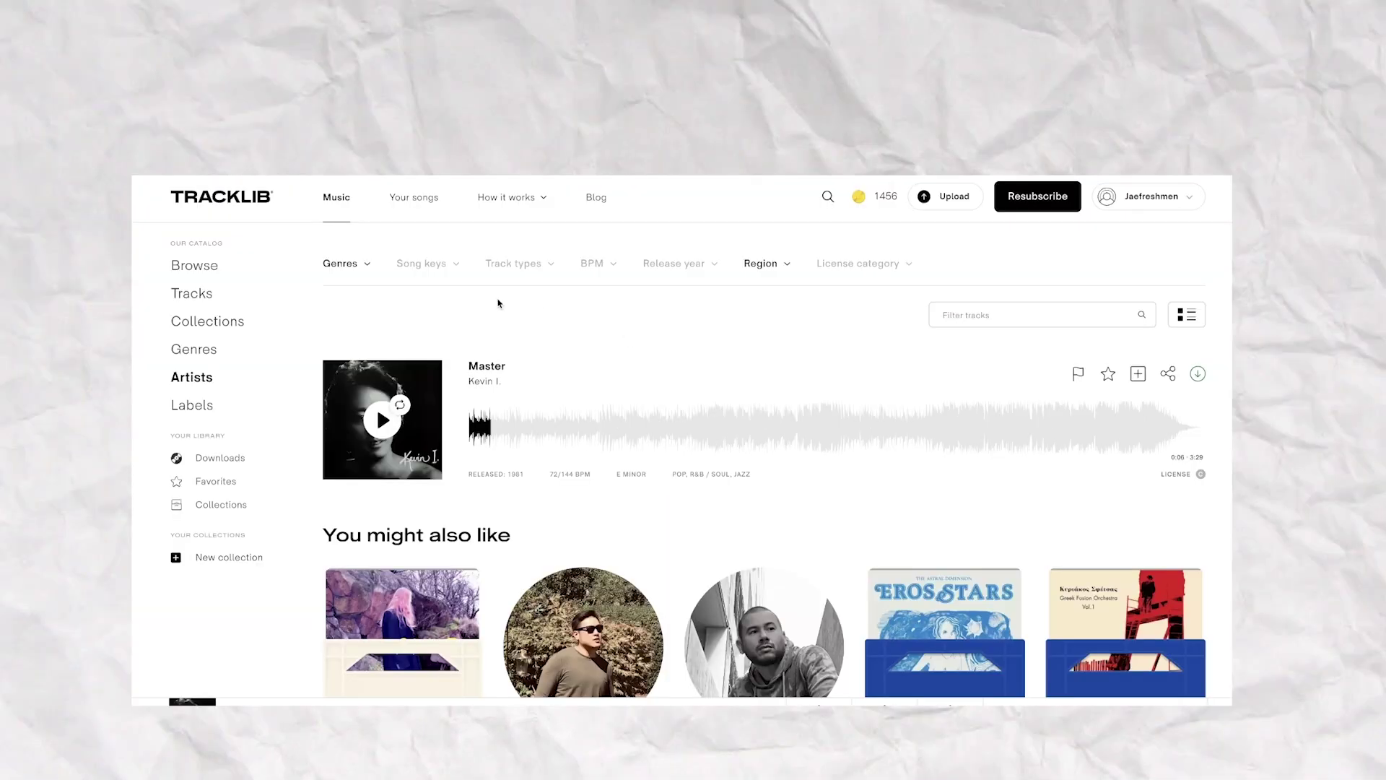
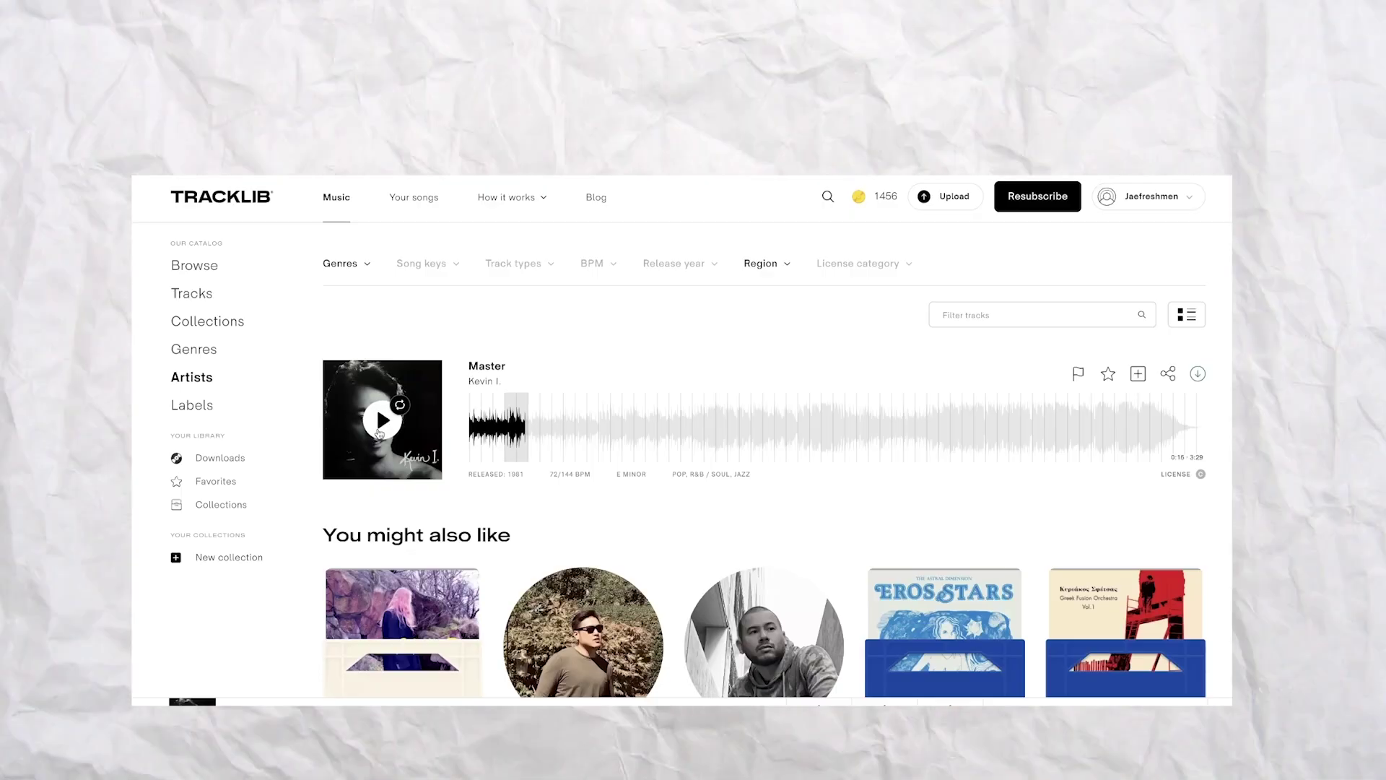
{"action": "left_click", "coordinate": [408, 414]}
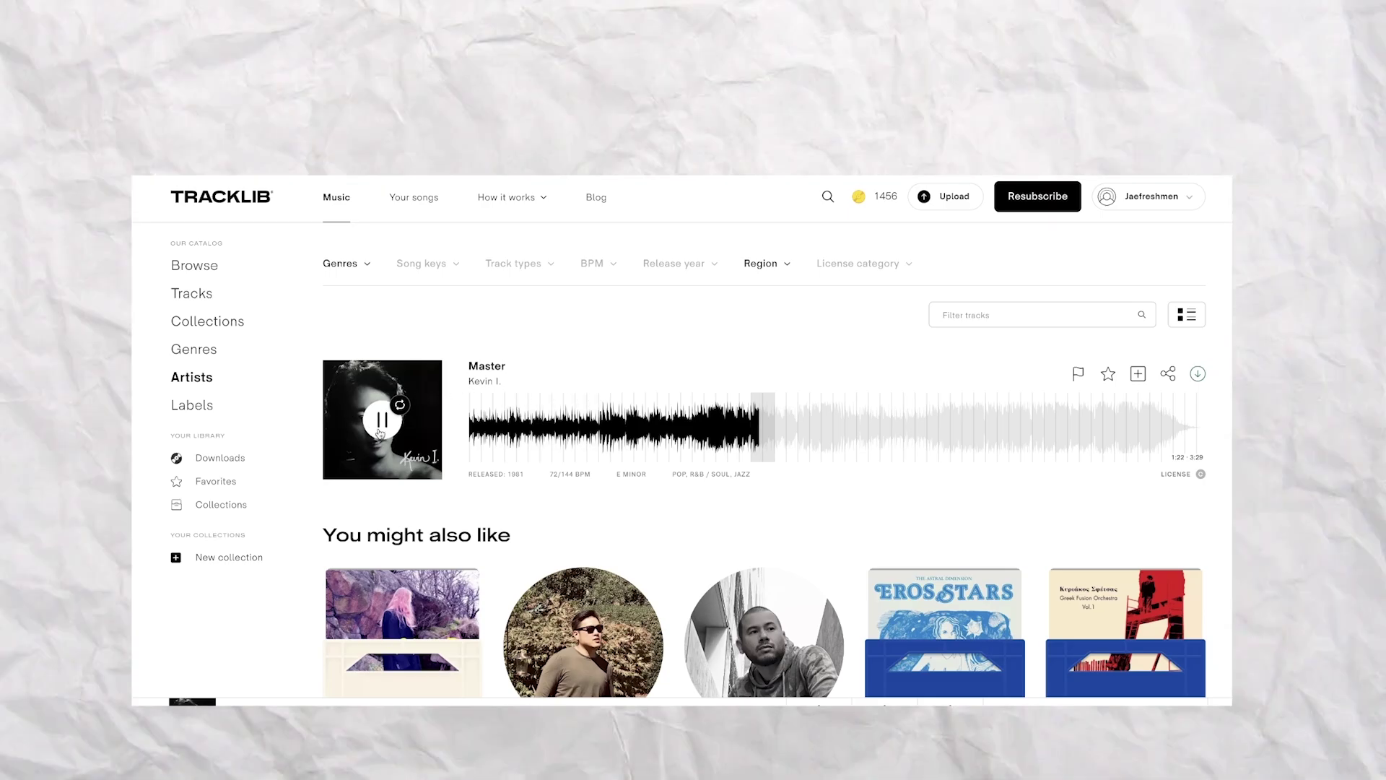
Step: Pause the "Master" preview on Tracklib, switch to FL Studio and set the project tempo to 72 BPM
{"action": "left_click", "coordinate": [409, 414]}
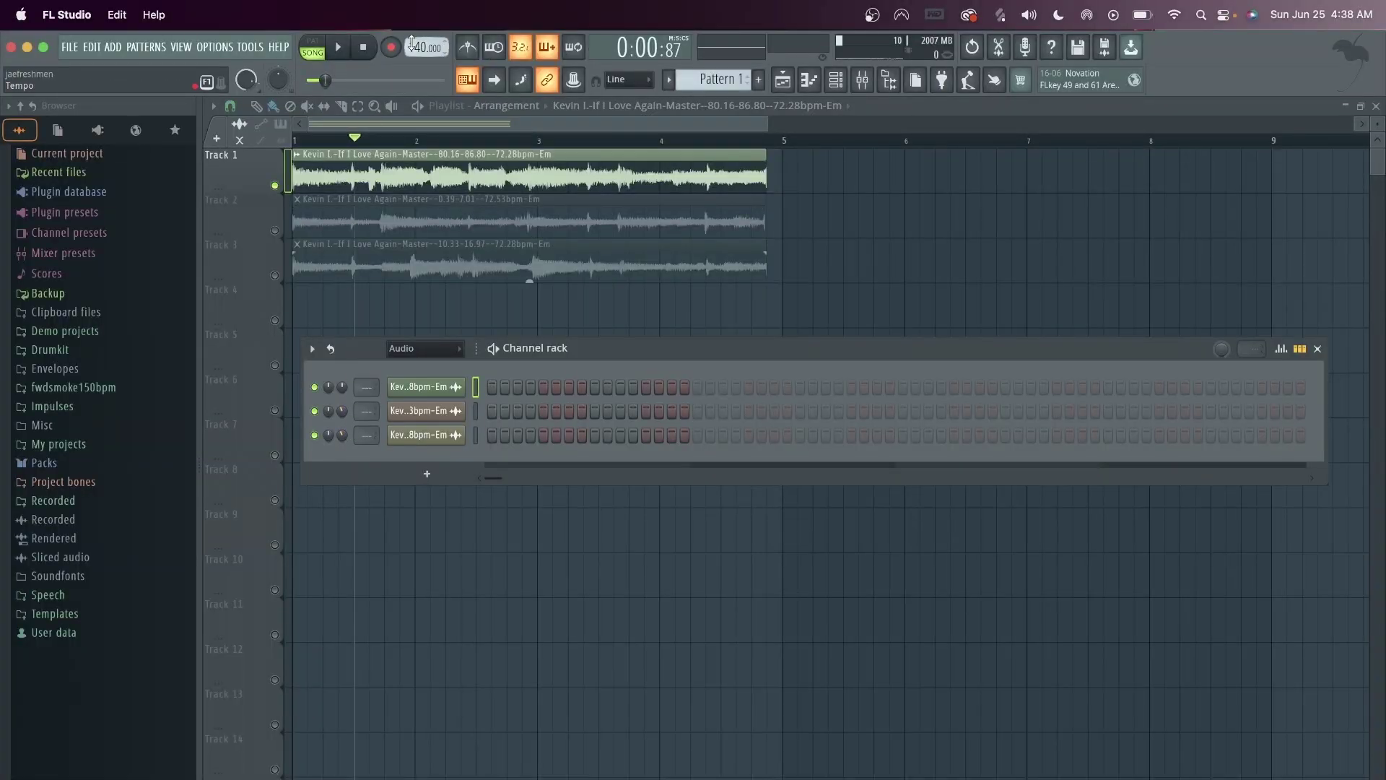
{"action": "left_click_drag", "start_coordinate": [425, 46], "coordinate": [425, 83]}
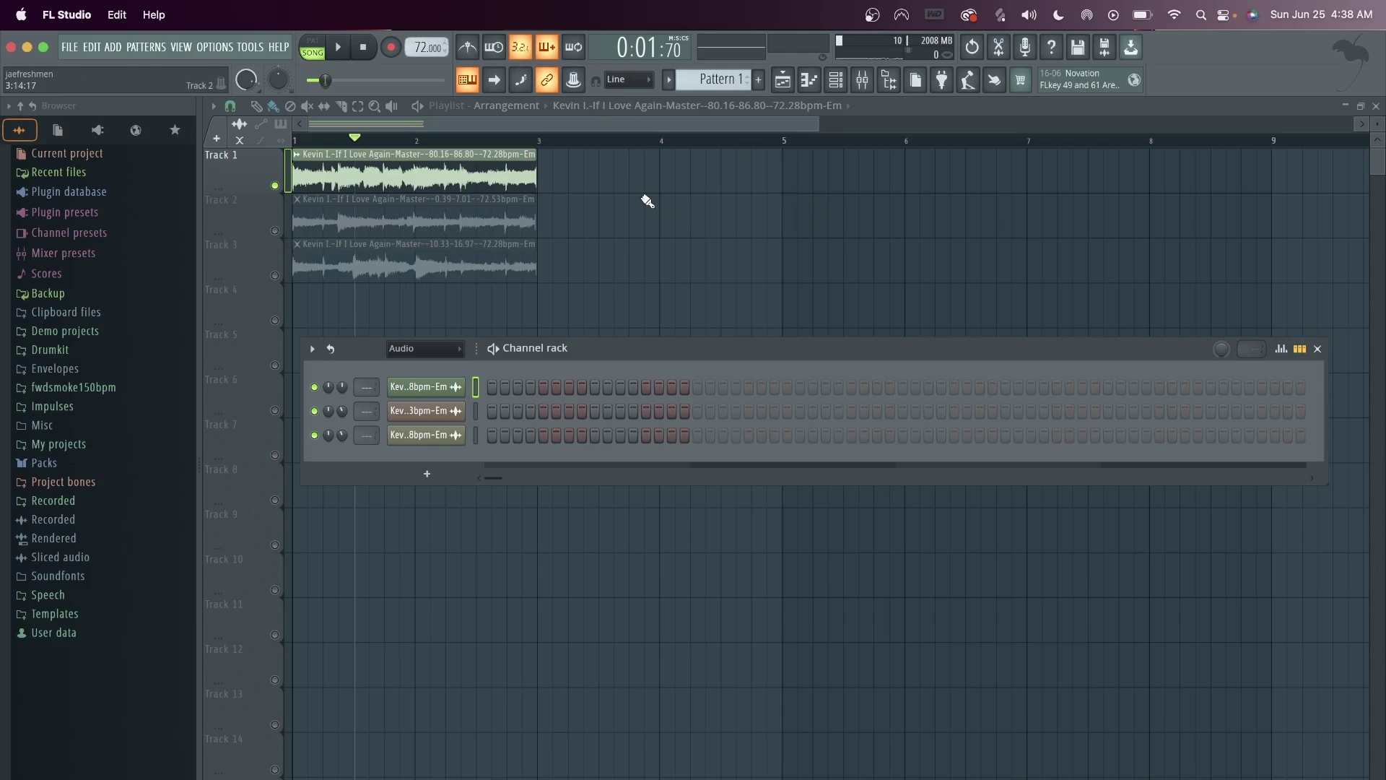
Step: Route the first sample channel to mixer insert 1 and load Fruity Parametric EQ 2 in its first effect slot
{"action": "left_click", "coordinate": [414, 386]}
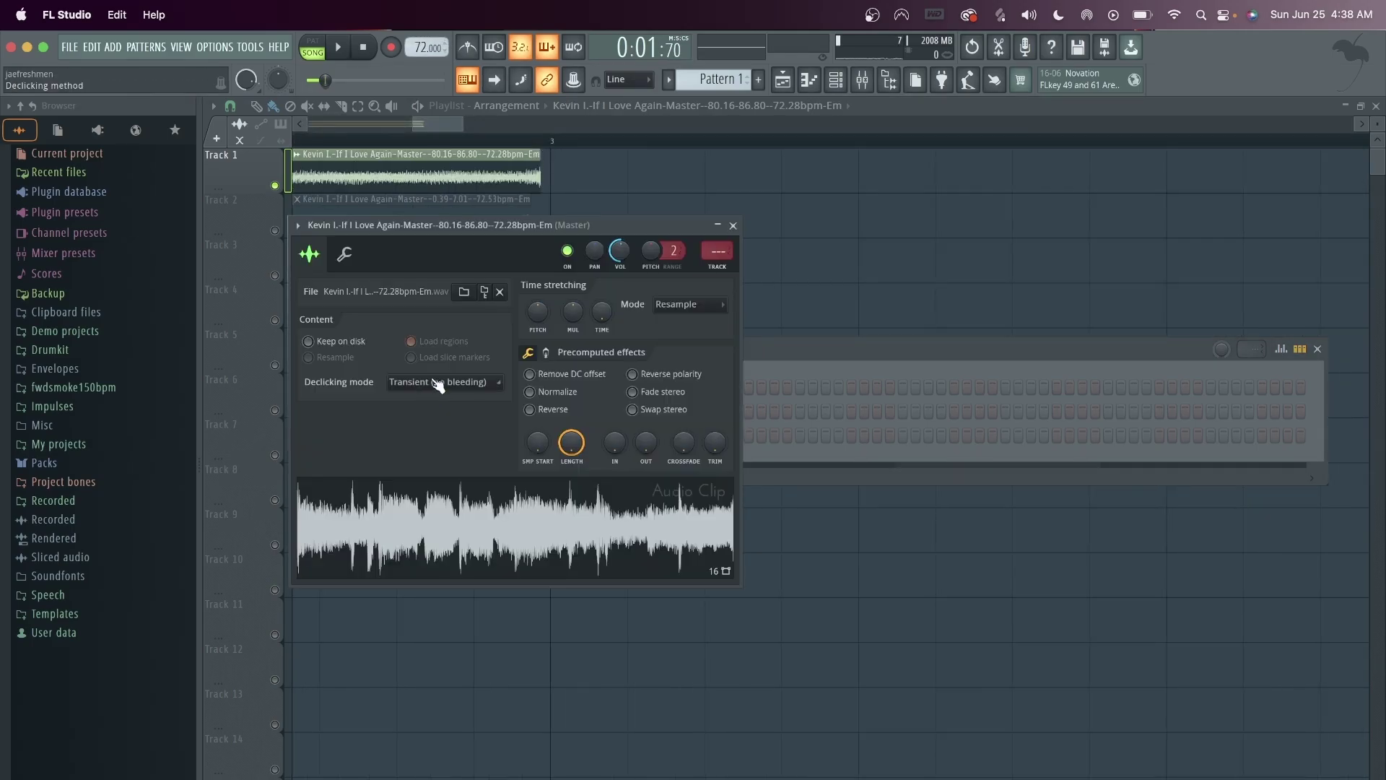
{"action": "key", "text": "F9"}
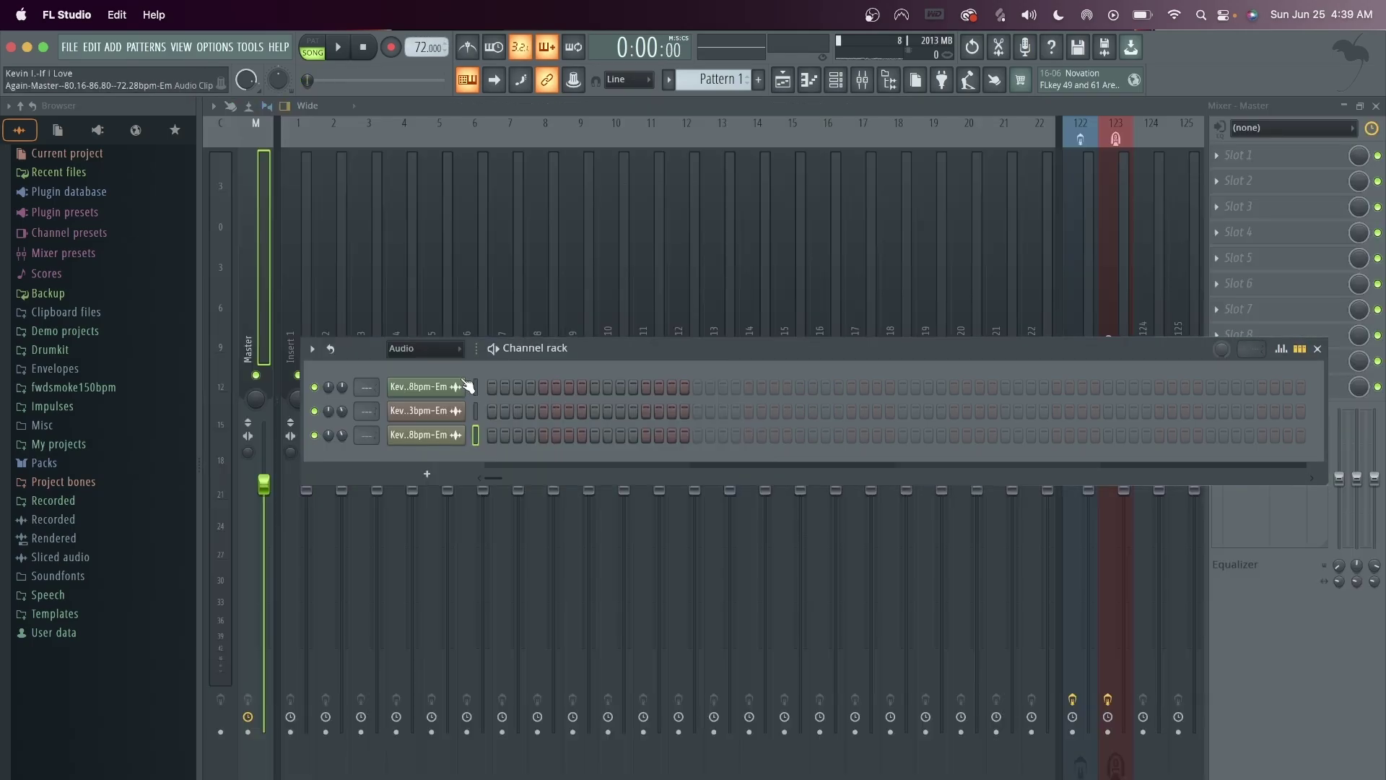
{"action": "key", "text": "ctrl+l"}
{"action": "left_click", "coordinate": [1227, 155]}
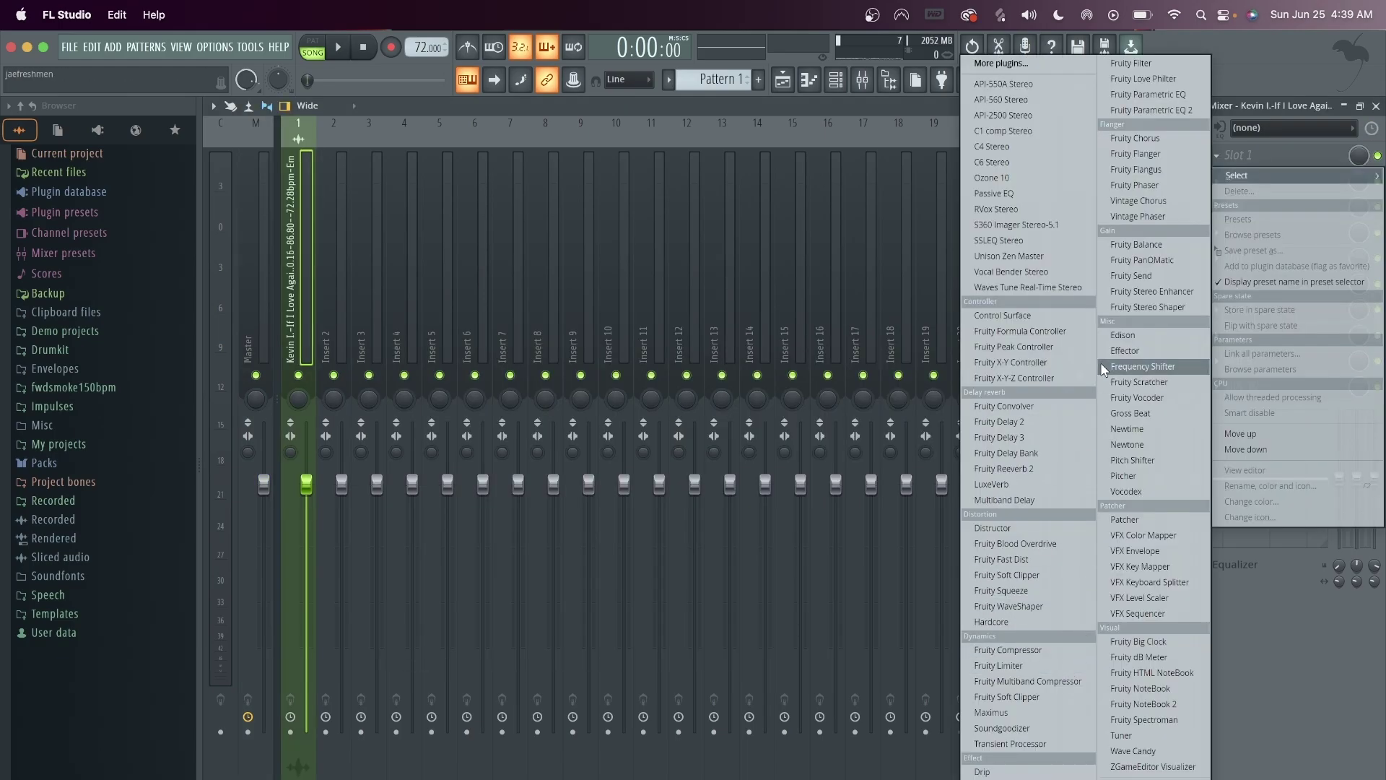
{"action": "left_click", "coordinate": [1162, 109]}
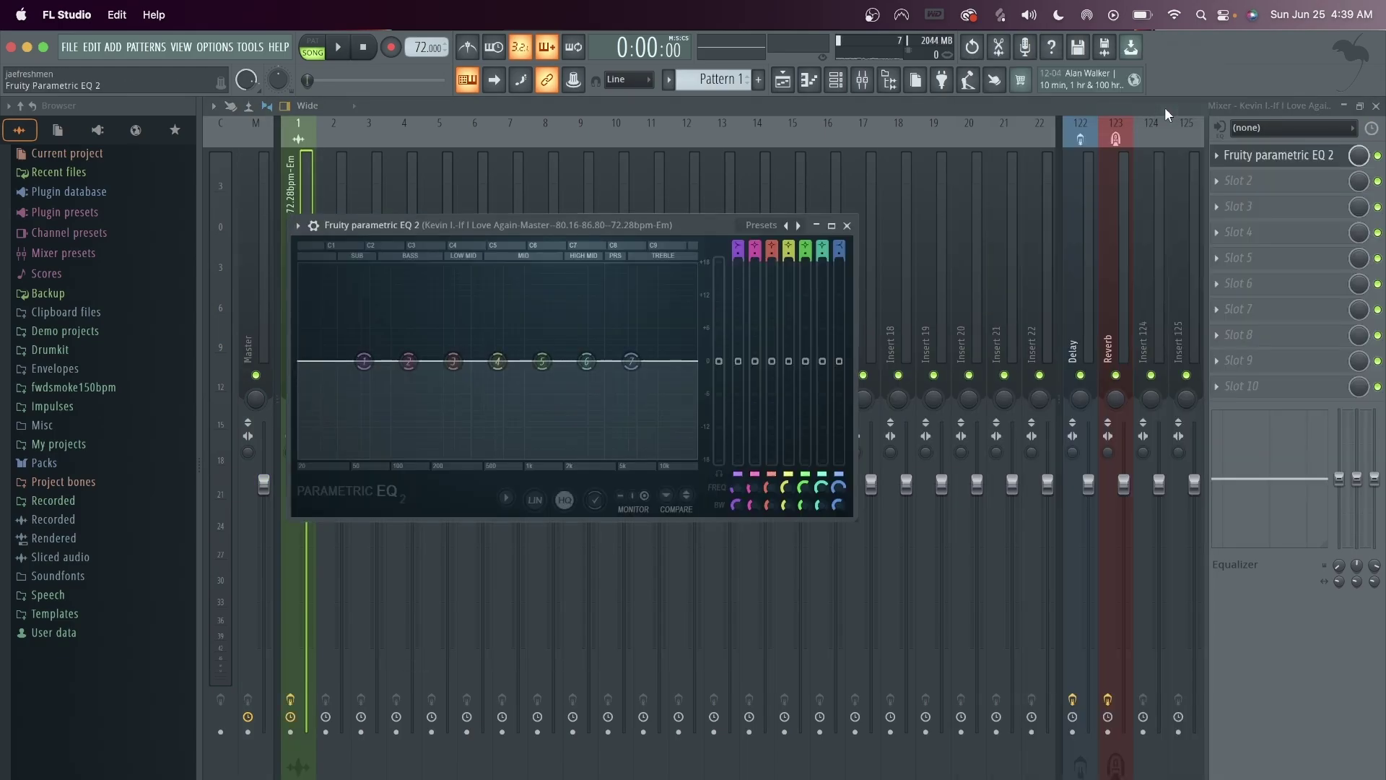
Step: Play the sample, shift the EQ's lowest band higher in frequency and pull its highest band down
{"action": "key", "text": "space"}
{"action": "left_click_drag", "start_coordinate": [370, 372], "coordinate": [416, 361]}
{"action": "left_click_drag", "start_coordinate": [631, 360], "coordinate": [618, 409]}
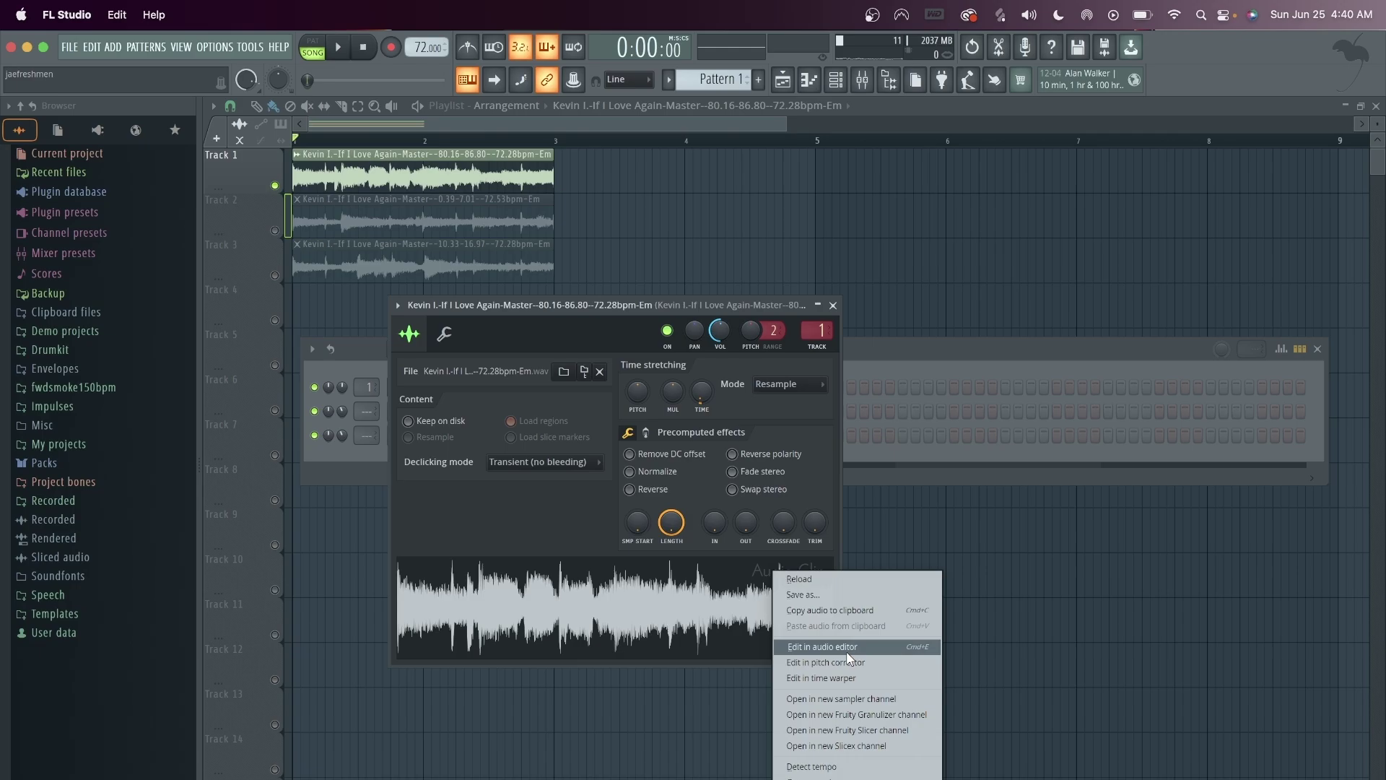
Step: Open the first sample in the Edison audio editor and process its last 0:026 to smooth the end
{"action": "left_click", "coordinate": [846, 651]}
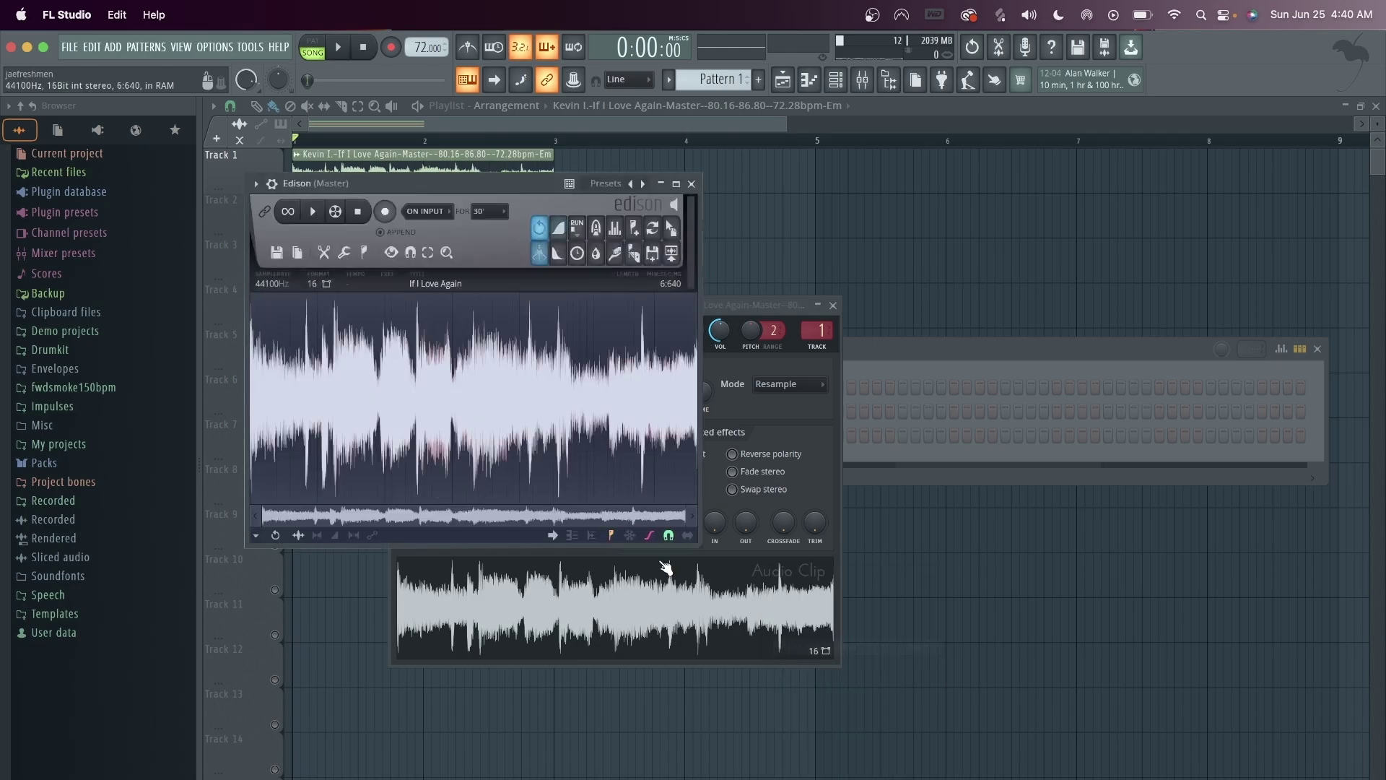
{"action": "scroll", "coordinate": [687, 367], "scroll_direction": "up", "scroll_amount": 3}
{"action": "left_click_drag", "start_coordinate": [692, 382], "coordinate": [697, 393]}
{"action": "right_click", "coordinate": [694, 393]}
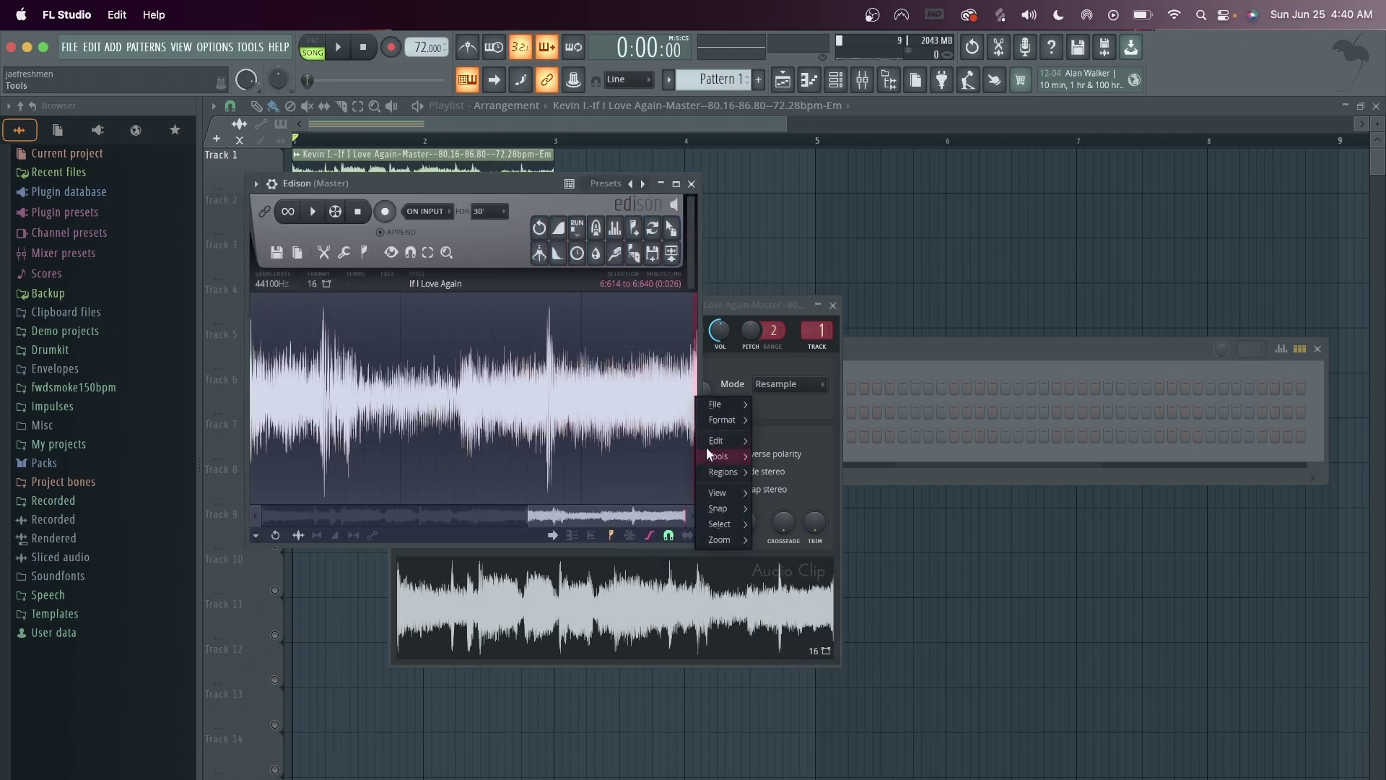
{"action": "mouse_move", "coordinate": [718, 456]}
{"action": "left_click", "coordinate": [817, 619]}
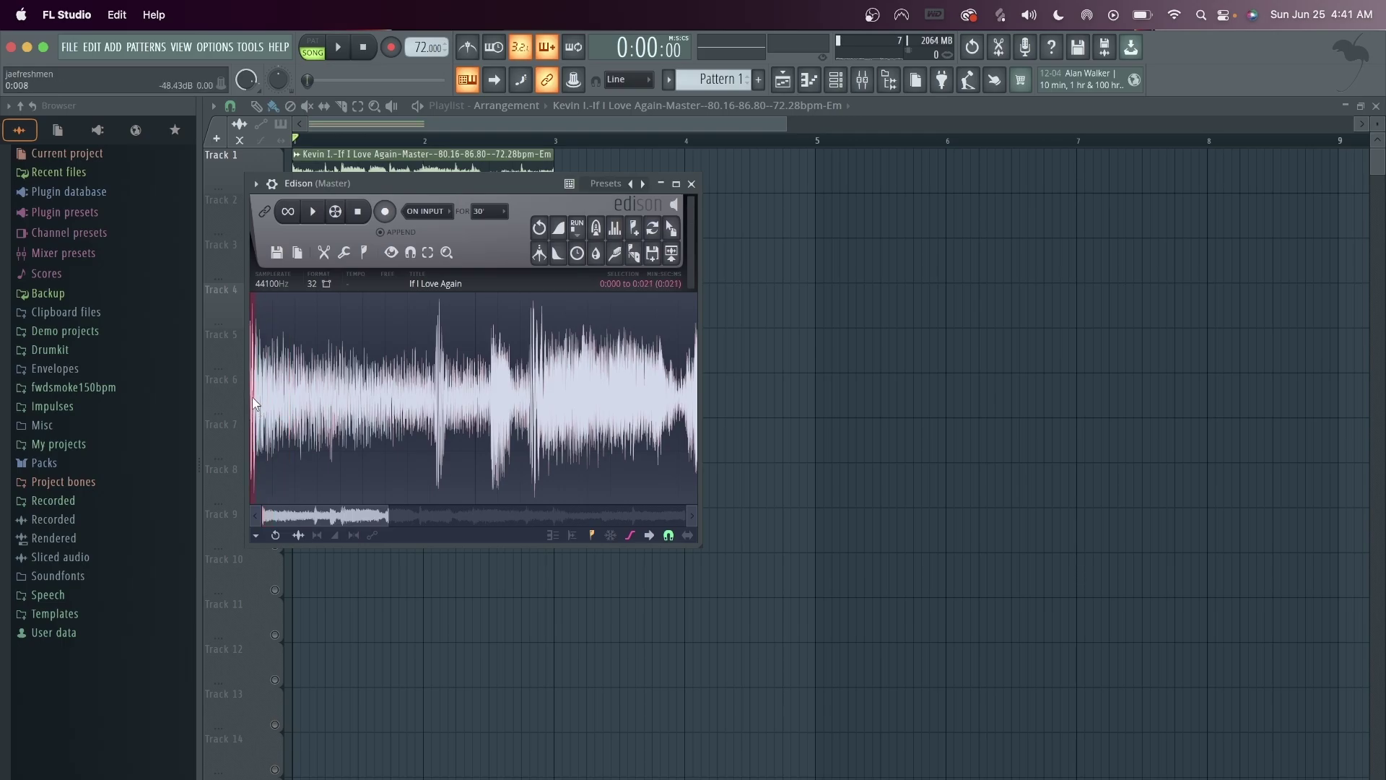
Step: Process the first 0:021 of the sample in Edison to smooth its start
{"action": "right_click", "coordinate": [253, 396]}
{"action": "mouse_move", "coordinate": [281, 459]}
{"action": "left_click", "coordinate": [387, 609]}
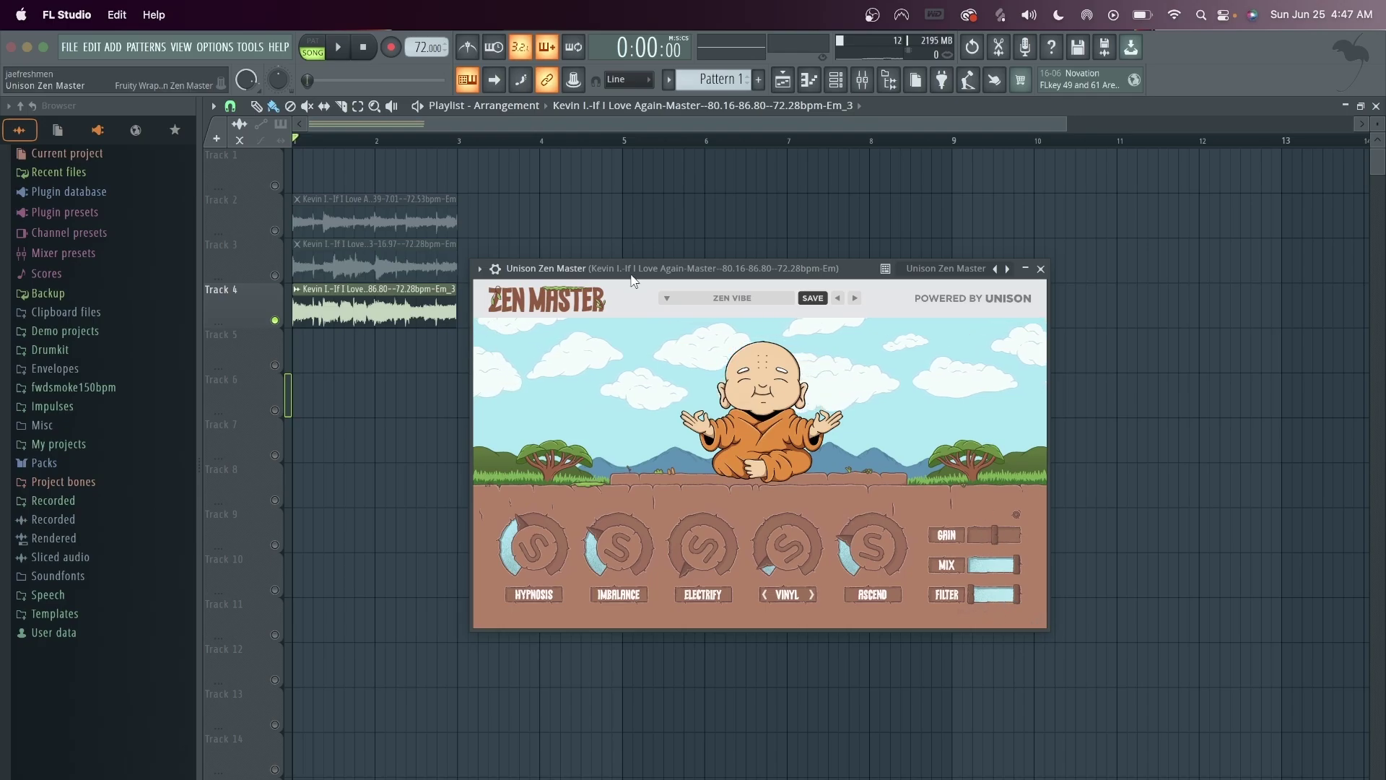
Step: Read the descriptions of Zen Master's Hypnosis, Imbalance, Electrify, Noise and Ascend knobs on its product page
{"action": "mouse_move", "coordinate": [775, 331]}
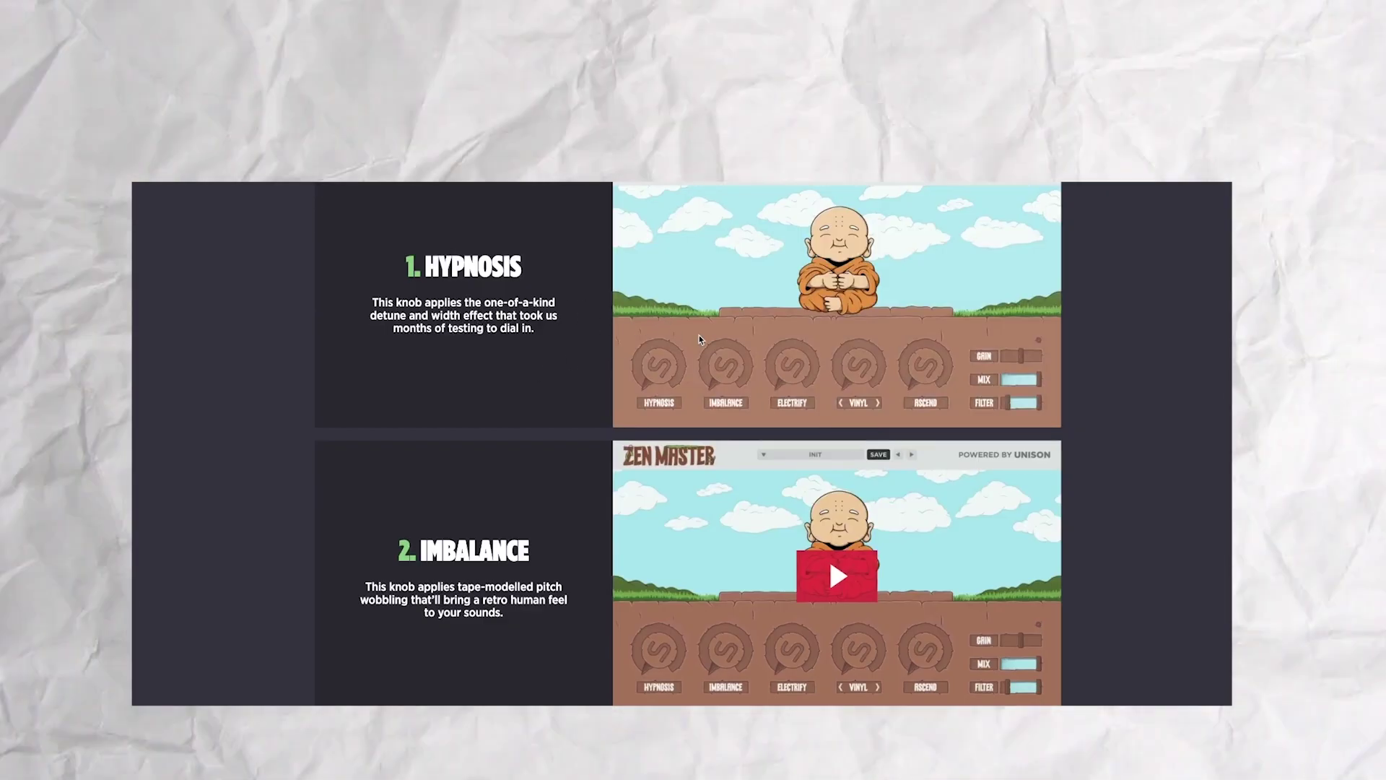
{"action": "scroll", "coordinate": [570, 361], "scroll_direction": "down", "scroll_amount": 4}
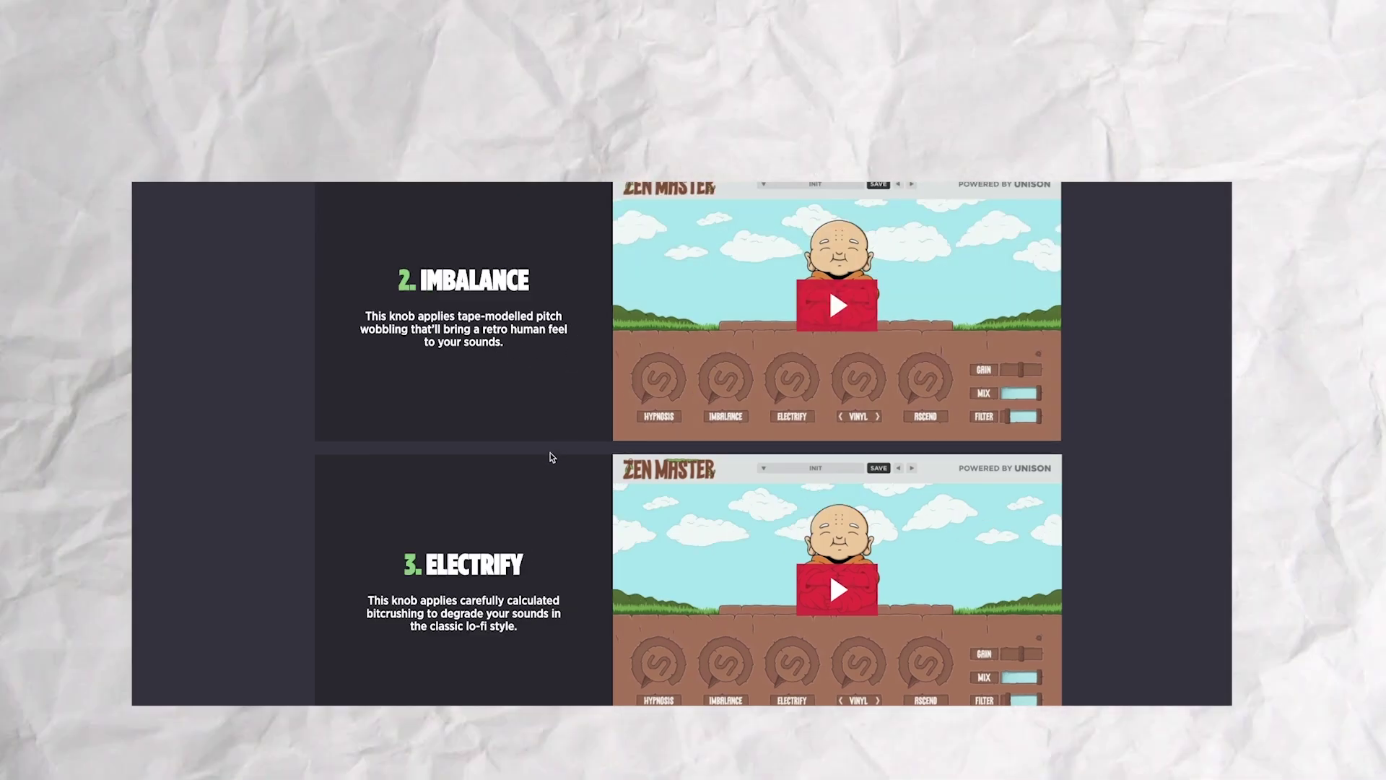
{"action": "scroll", "coordinate": [551, 458], "scroll_direction": "down", "scroll_amount": 4}
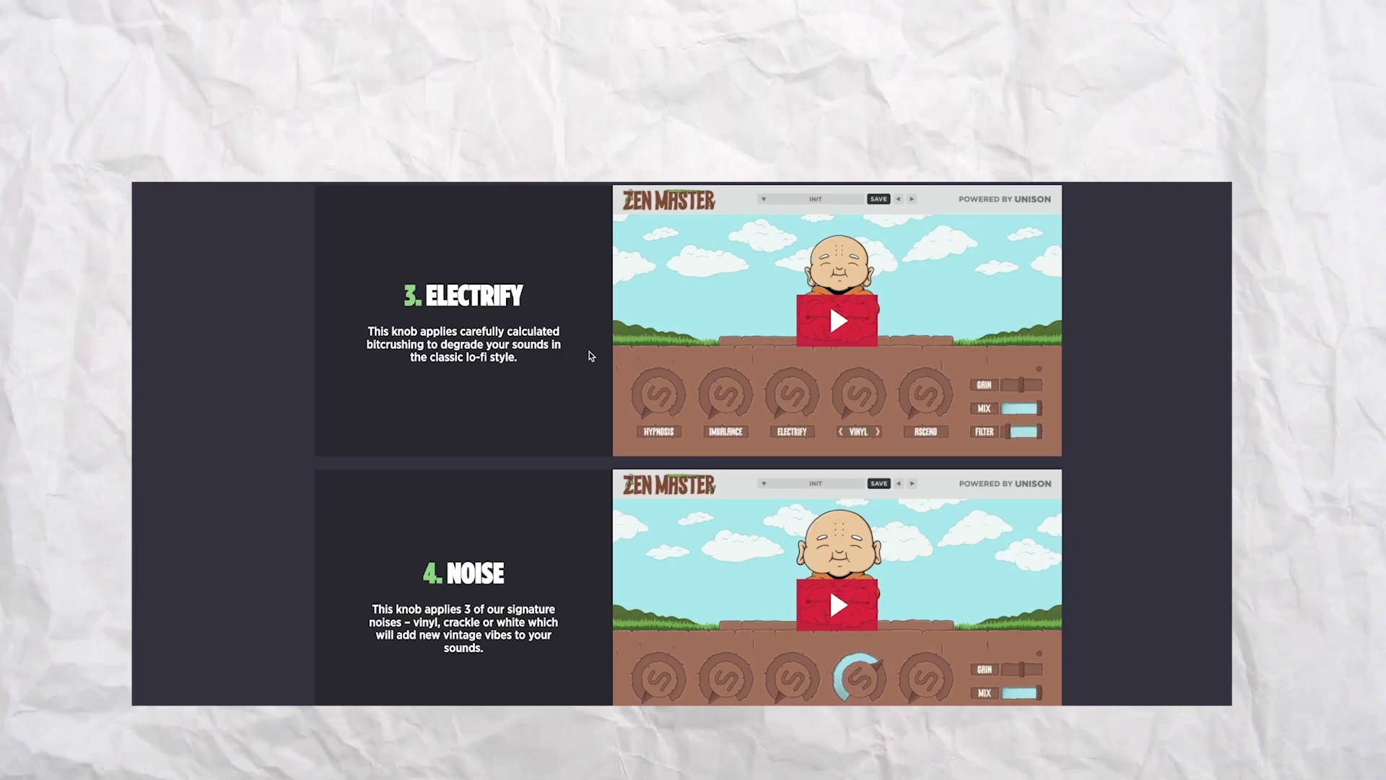
{"action": "scroll", "coordinate": [552, 406], "scroll_direction": "down", "scroll_amount": 4}
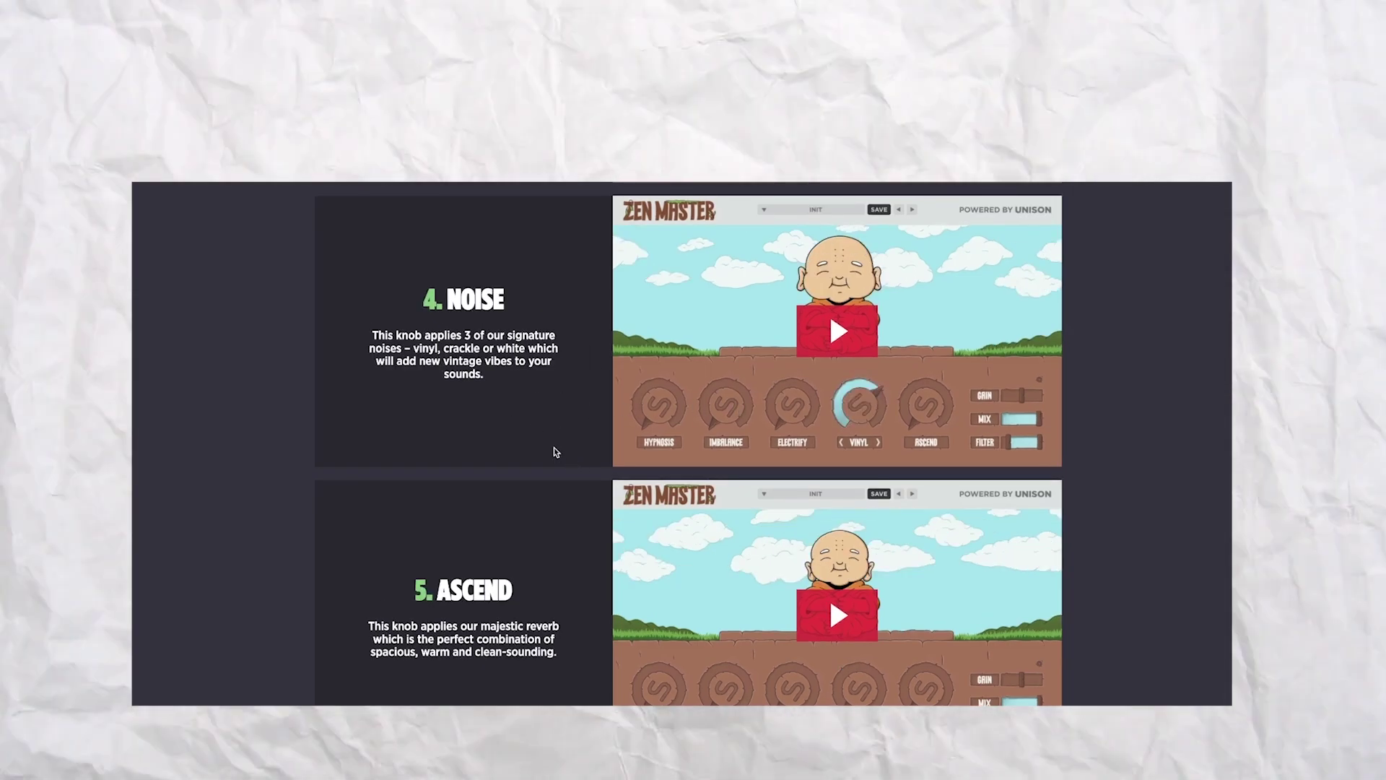
{"action": "scroll", "coordinate": [557, 452], "scroll_direction": "down", "scroll_amount": 3}
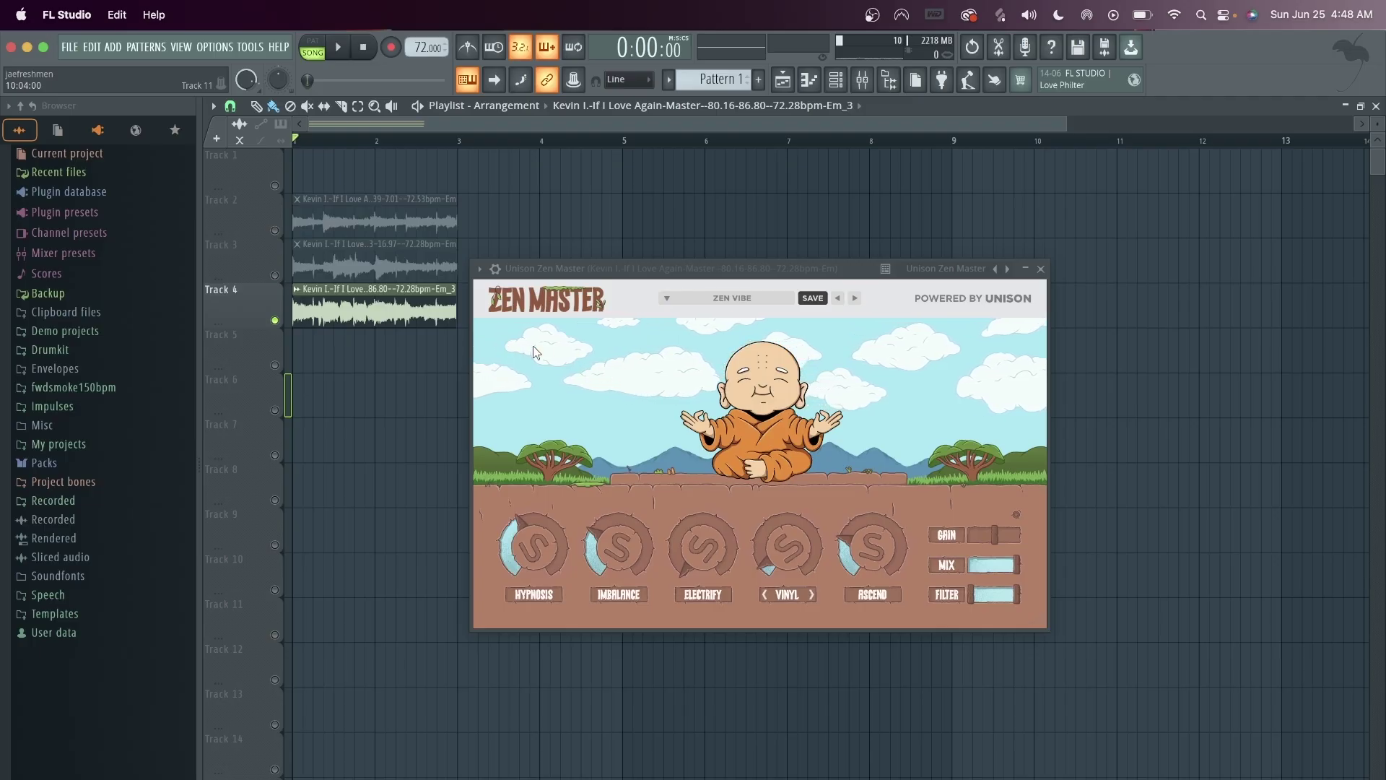
Step: Turn Zen Master's Imbalance, Vinyl and Ascend knobs down to zero
{"action": "left_click_drag", "start_coordinate": [619, 547], "coordinate": [717, 608]}
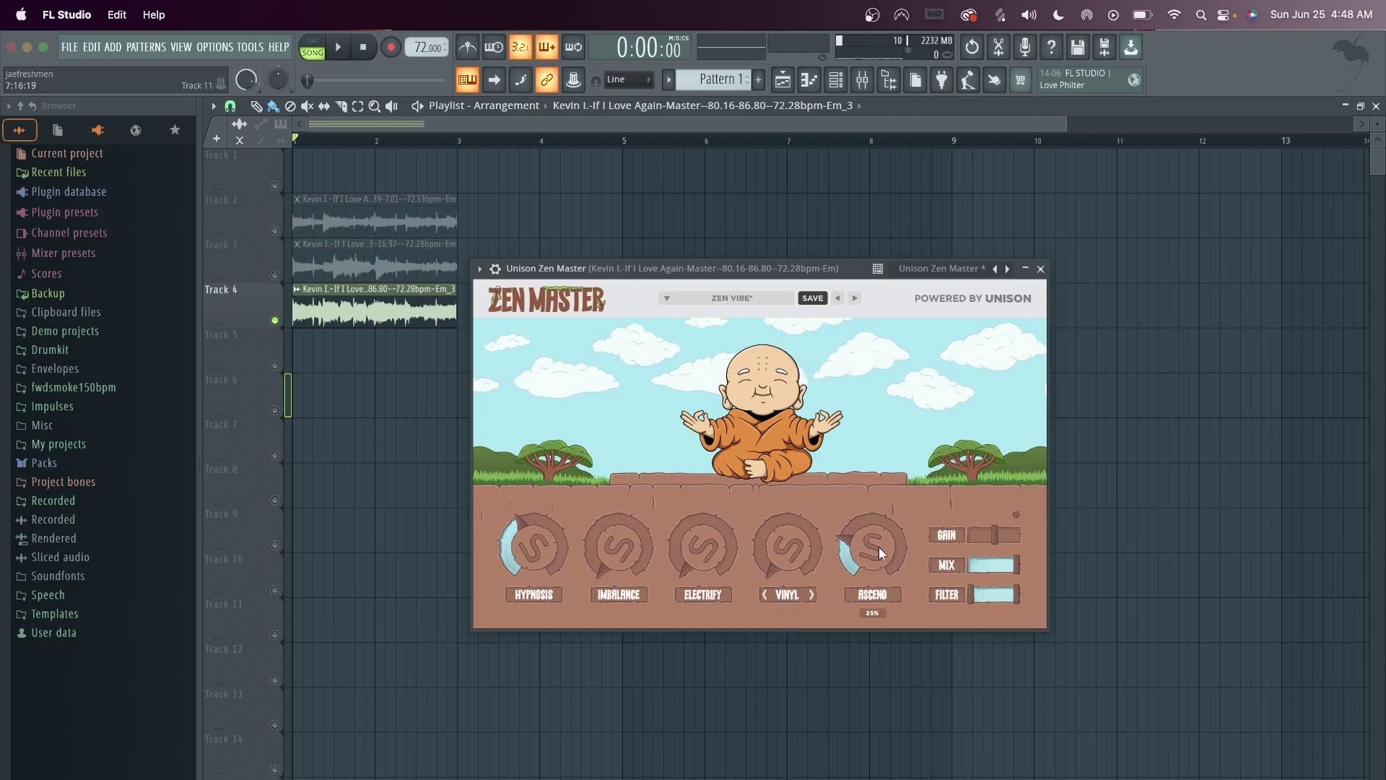
{"action": "left_click_drag", "start_coordinate": [878, 547], "coordinate": [785, 563]}
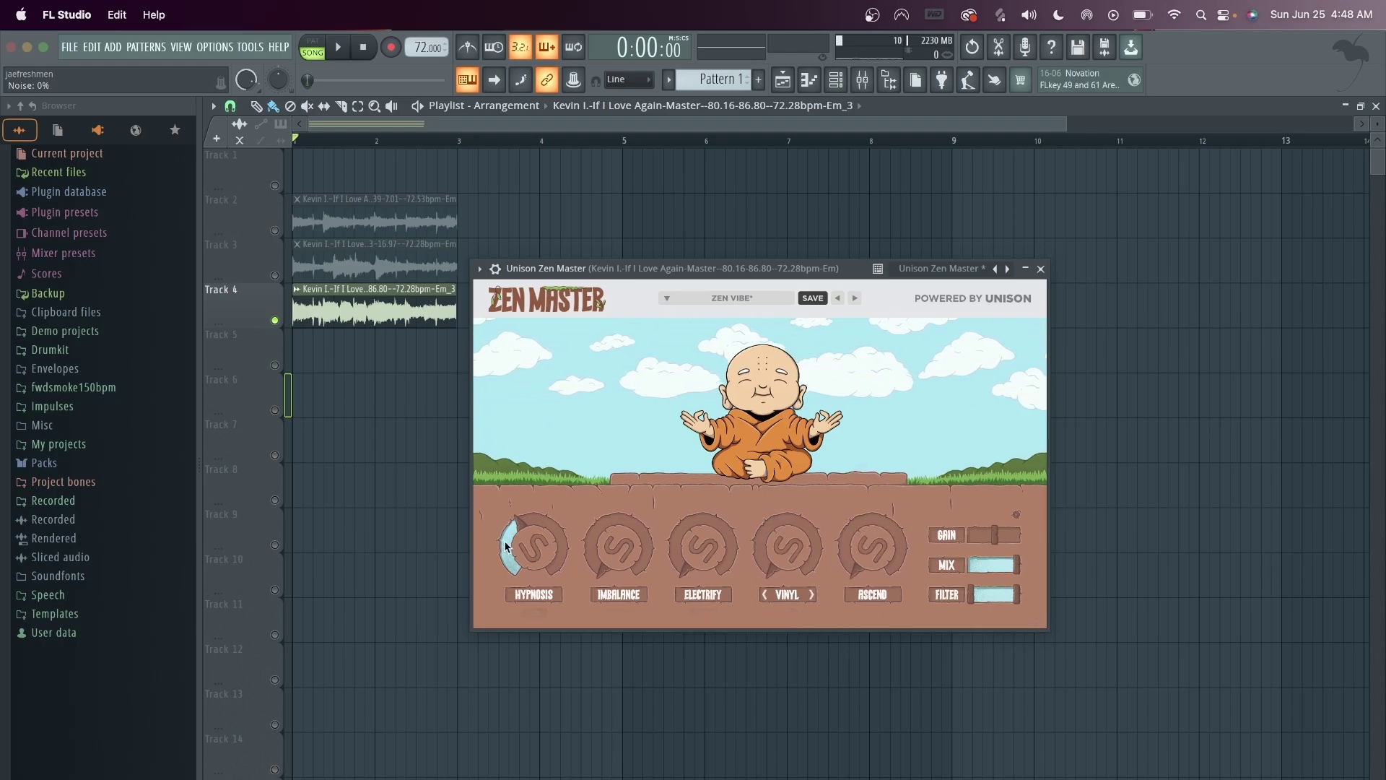
Step: Play the sample while raising Zen Master's Hypnosis and Imbalance knobs, and try the Electrify knob
{"action": "key", "text": "space"}
{"action": "left_click_drag", "start_coordinate": [532, 535], "coordinate": [590, 526]}
{"action": "mouse_move", "coordinate": [599, 566]}
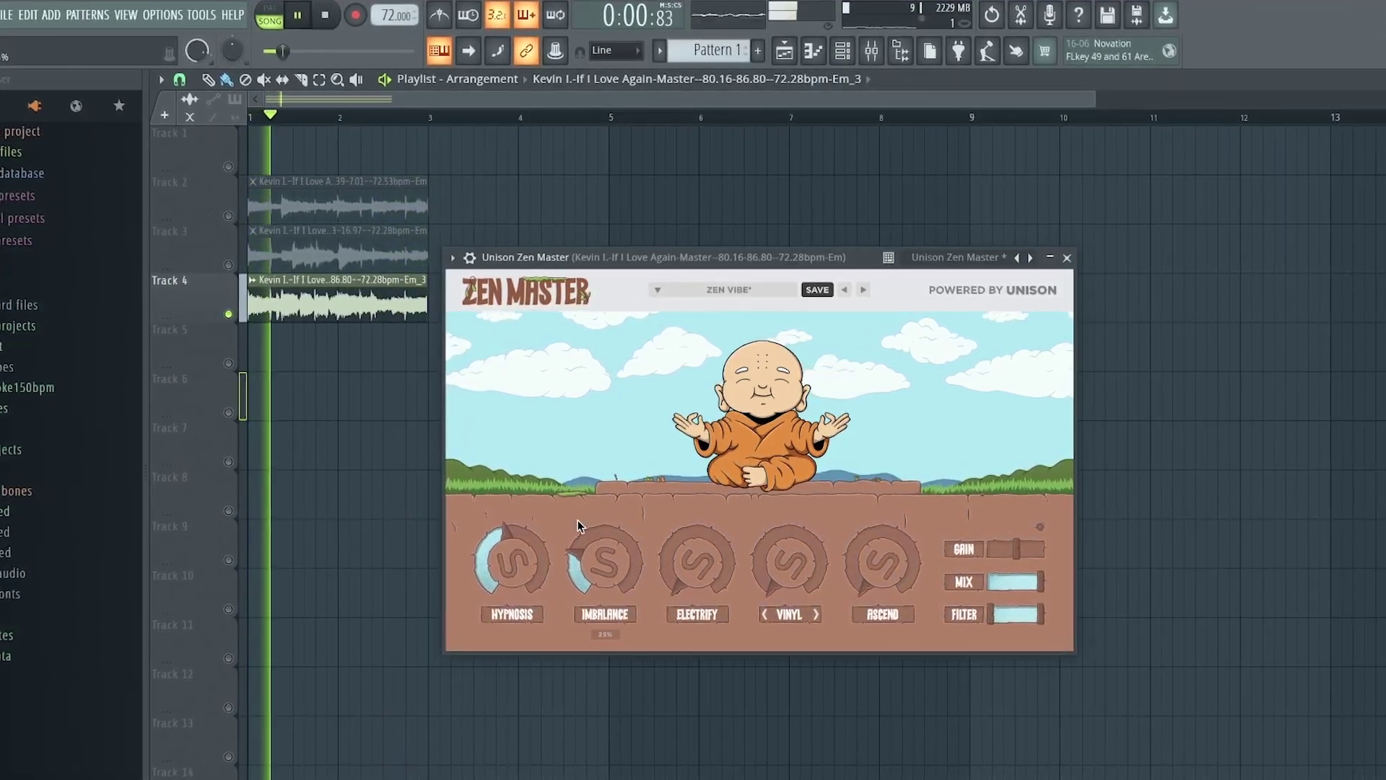
{"action": "mouse_move", "coordinate": [547, 552]}
{"action": "mouse_move", "coordinate": [698, 563]}
{"action": "left_mouse_down"}
{"action": "mouse_move", "coordinate": [691, 501]}
{"action": "mouse_move", "coordinate": [692, 582]}
{"action": "left_mouse_up"}
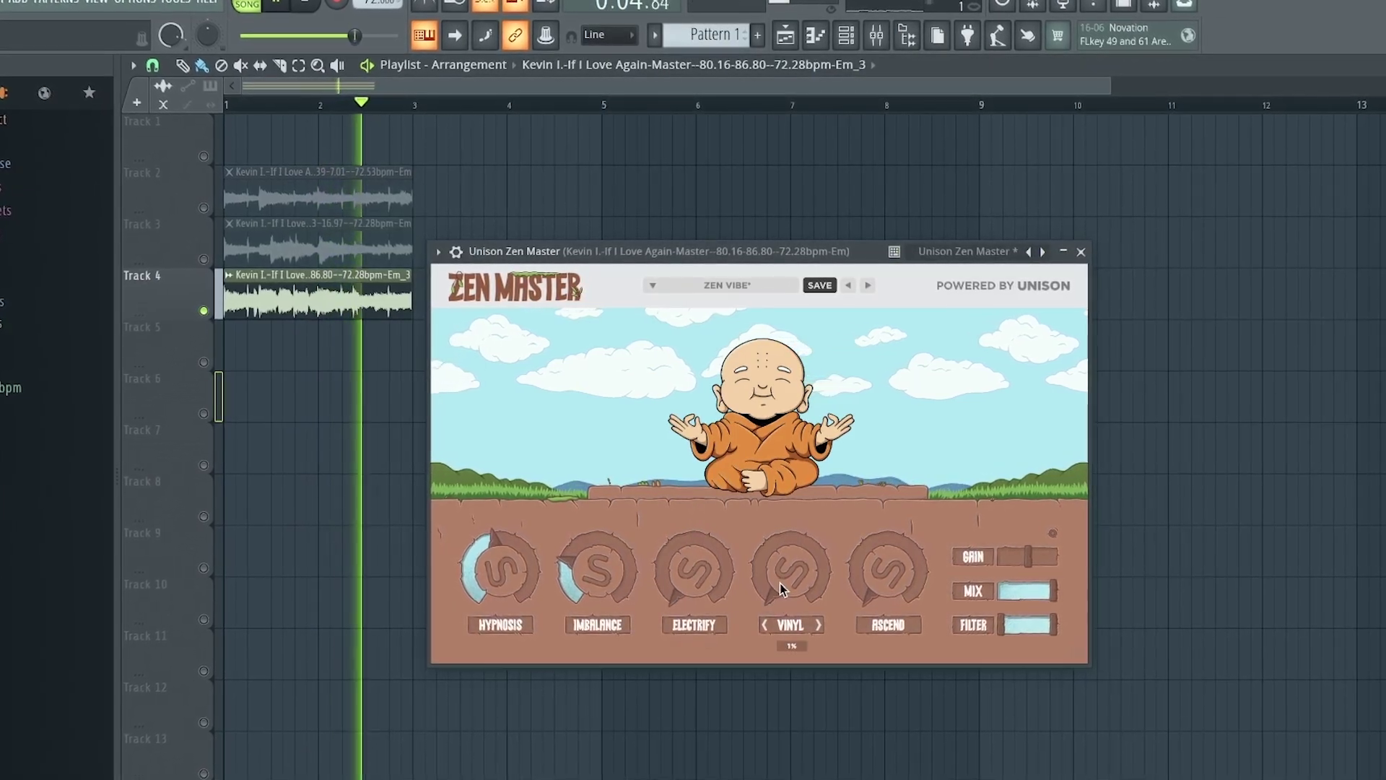
Step: Raise Zen Master's Vinyl noise to about 18% and Ascend to 61%, and stop the playback
{"action": "left_click_drag", "start_coordinate": [779, 580], "coordinate": [770, 530]}
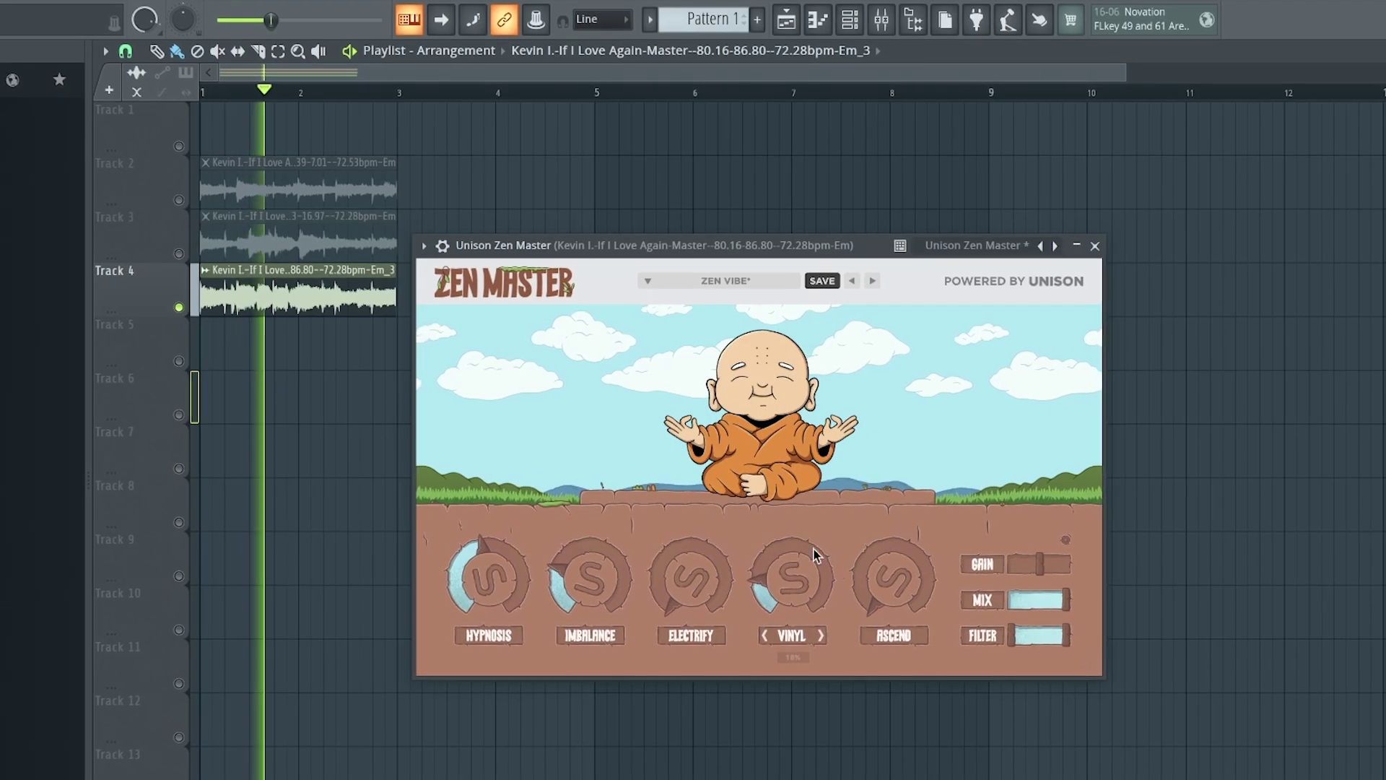
{"action": "mouse_move", "coordinate": [868, 580]}
{"action": "left_click_drag", "start_coordinate": [869, 586], "coordinate": [907, 474]}
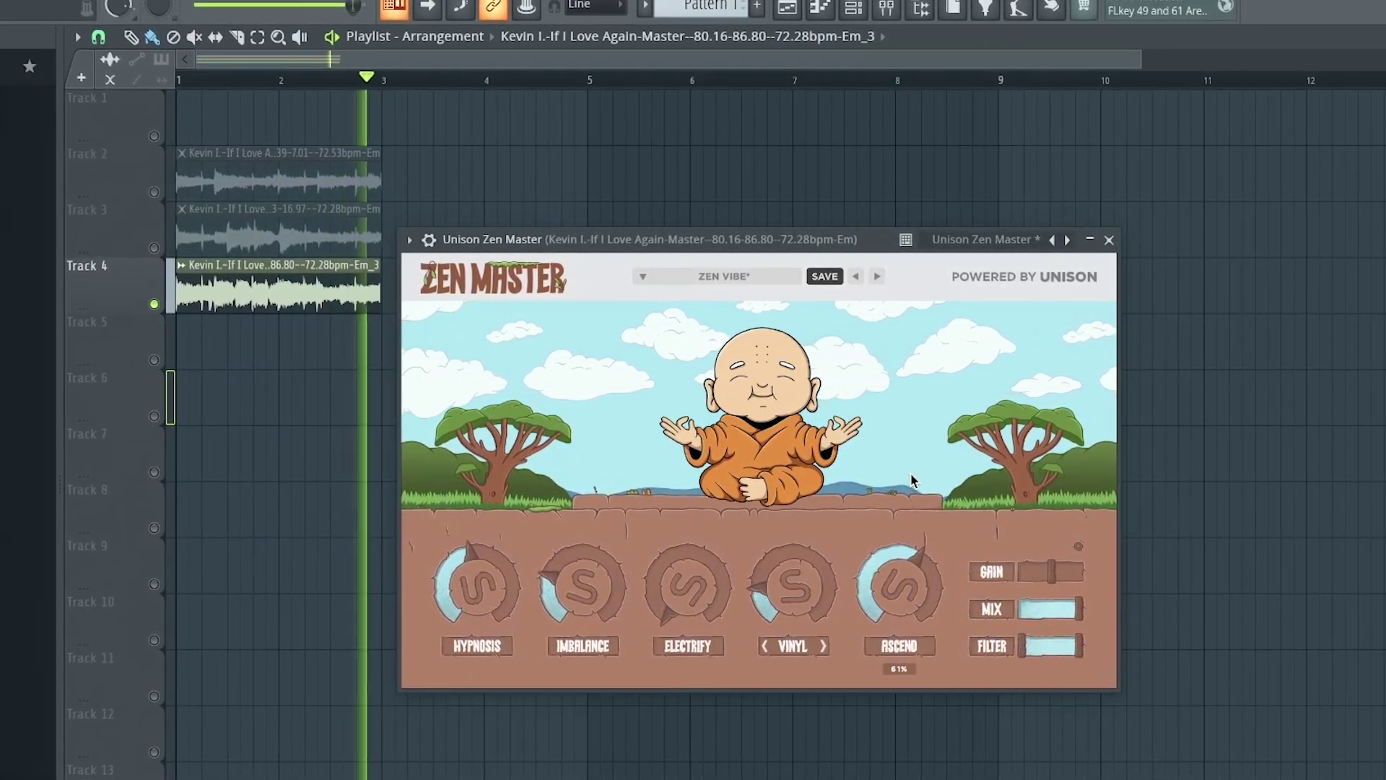
{"action": "key", "text": "space"}
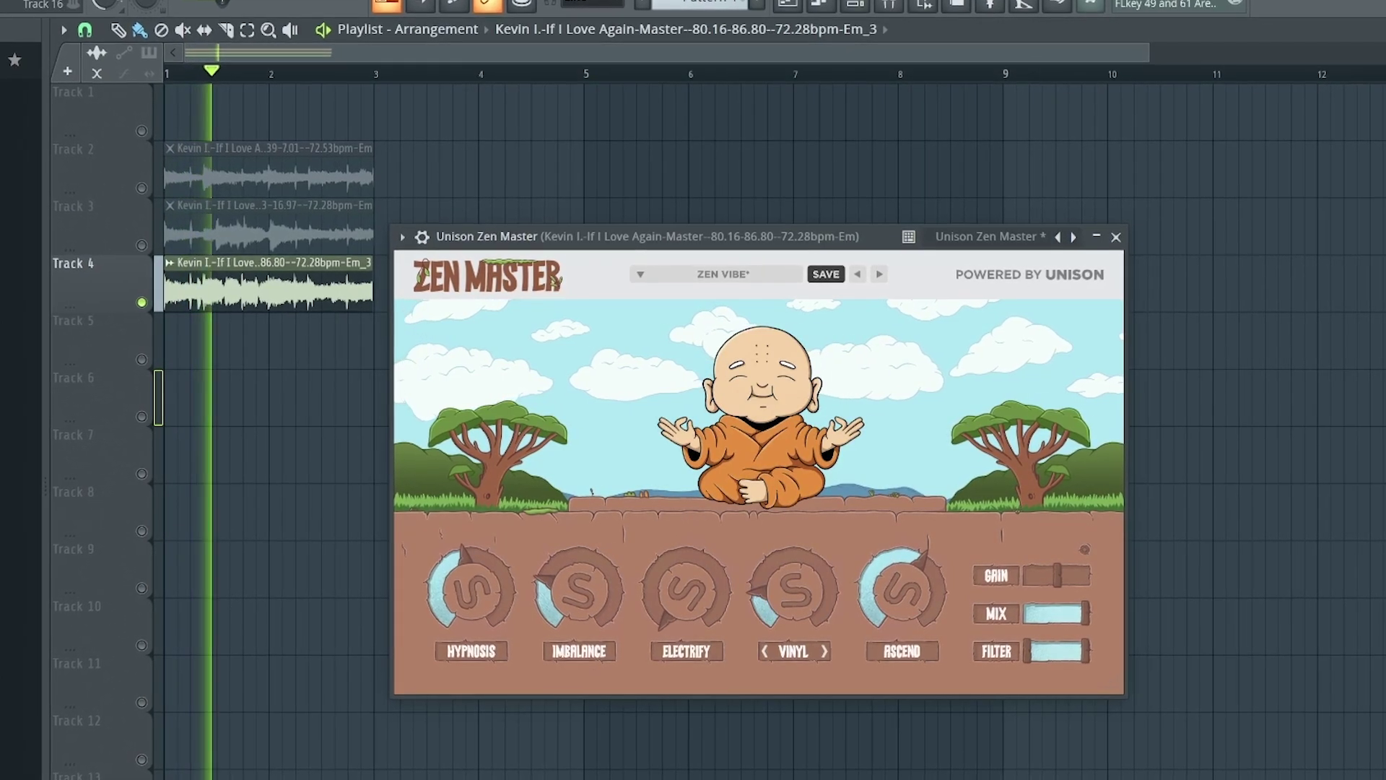
Step: Replay the sample and fine-tune Zen Master, lowering Ascend, readjusting Vinyl, and setting Electrify to 4% and Imbalance to 23%
{"action": "mouse_move", "coordinate": [708, 560]}
{"action": "key", "text": "space"}
{"action": "mouse_move", "coordinate": [888, 592]}
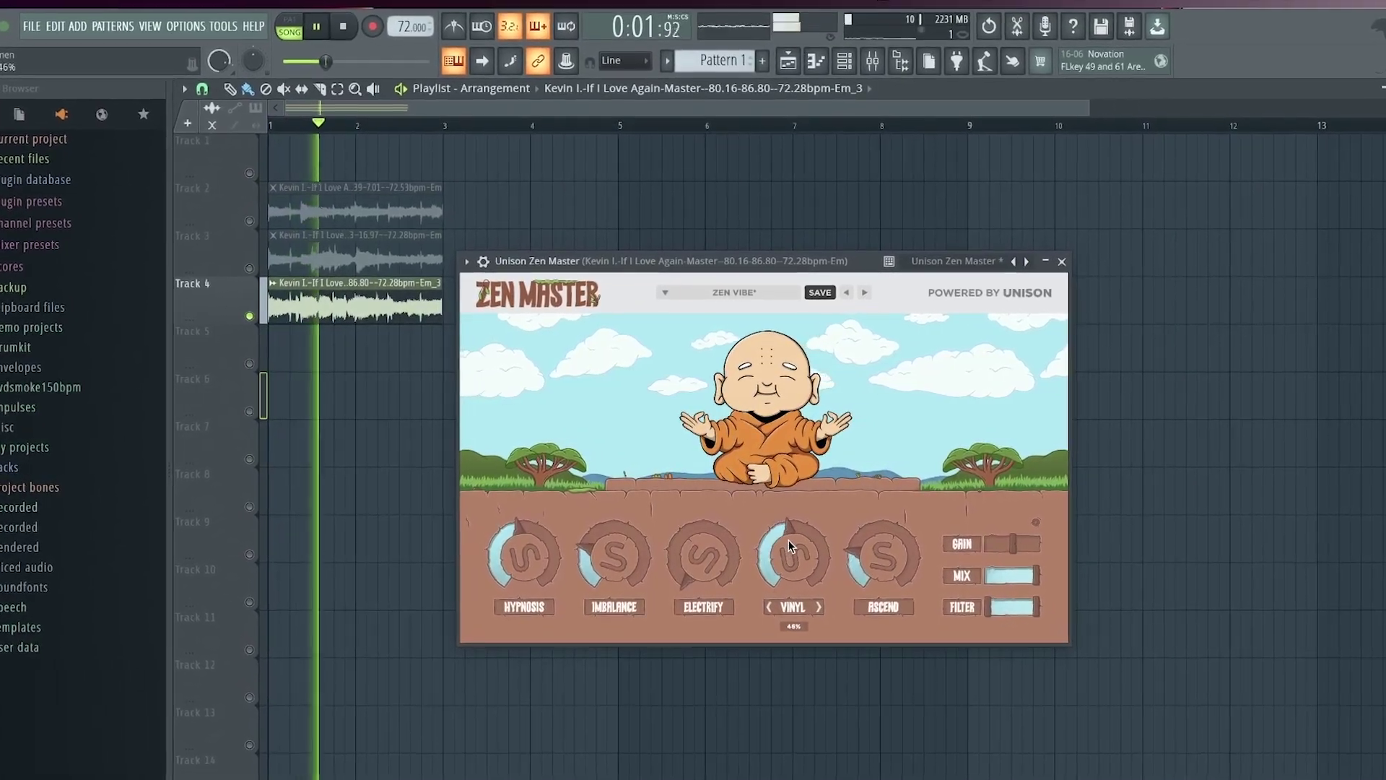
{"action": "left_click_drag", "start_coordinate": [792, 549], "coordinate": [735, 582]}
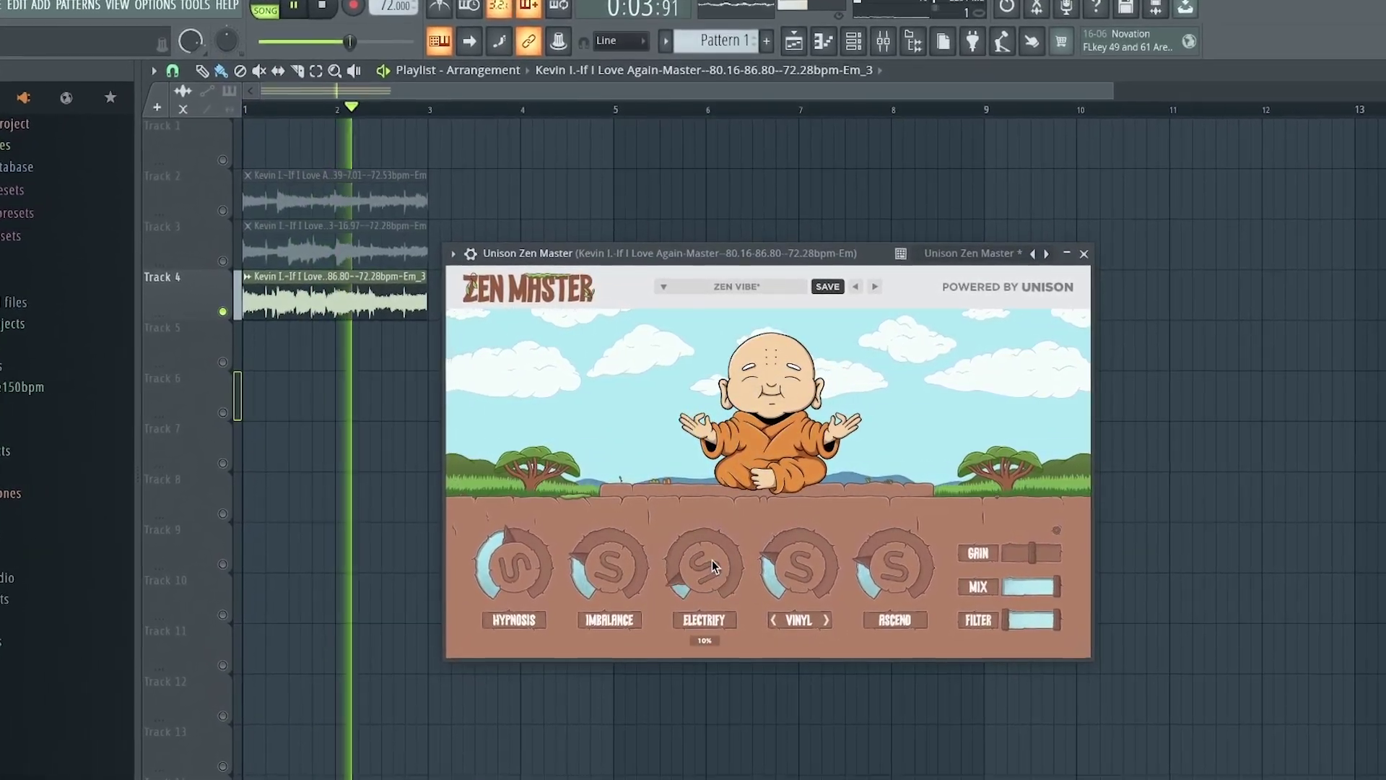
{"action": "left_click_drag", "start_coordinate": [705, 537], "coordinate": [706, 572]}
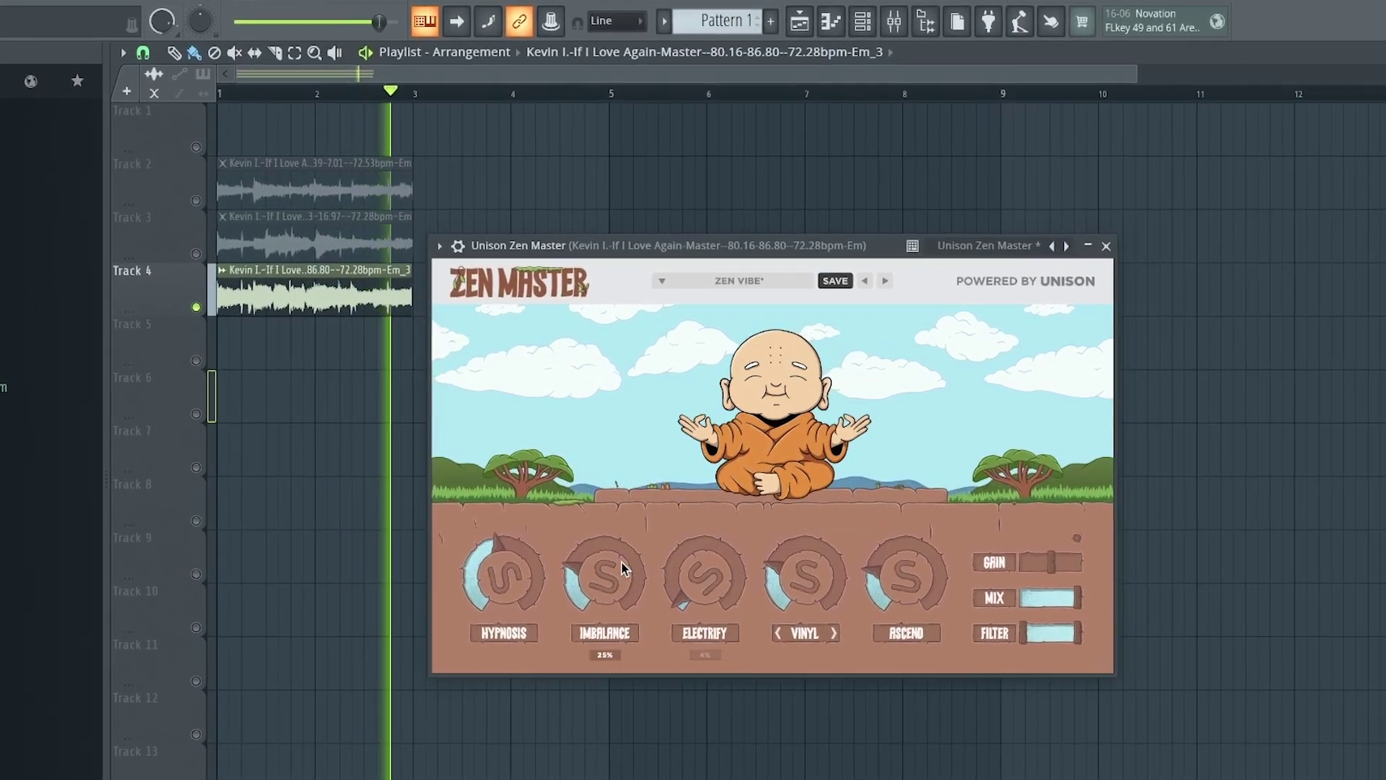
{"action": "left_click_drag", "start_coordinate": [620, 557], "coordinate": [619, 545]}
{"action": "scroll", "coordinate": [615, 553], "scroll_direction": "down", "scroll_amount": 3}
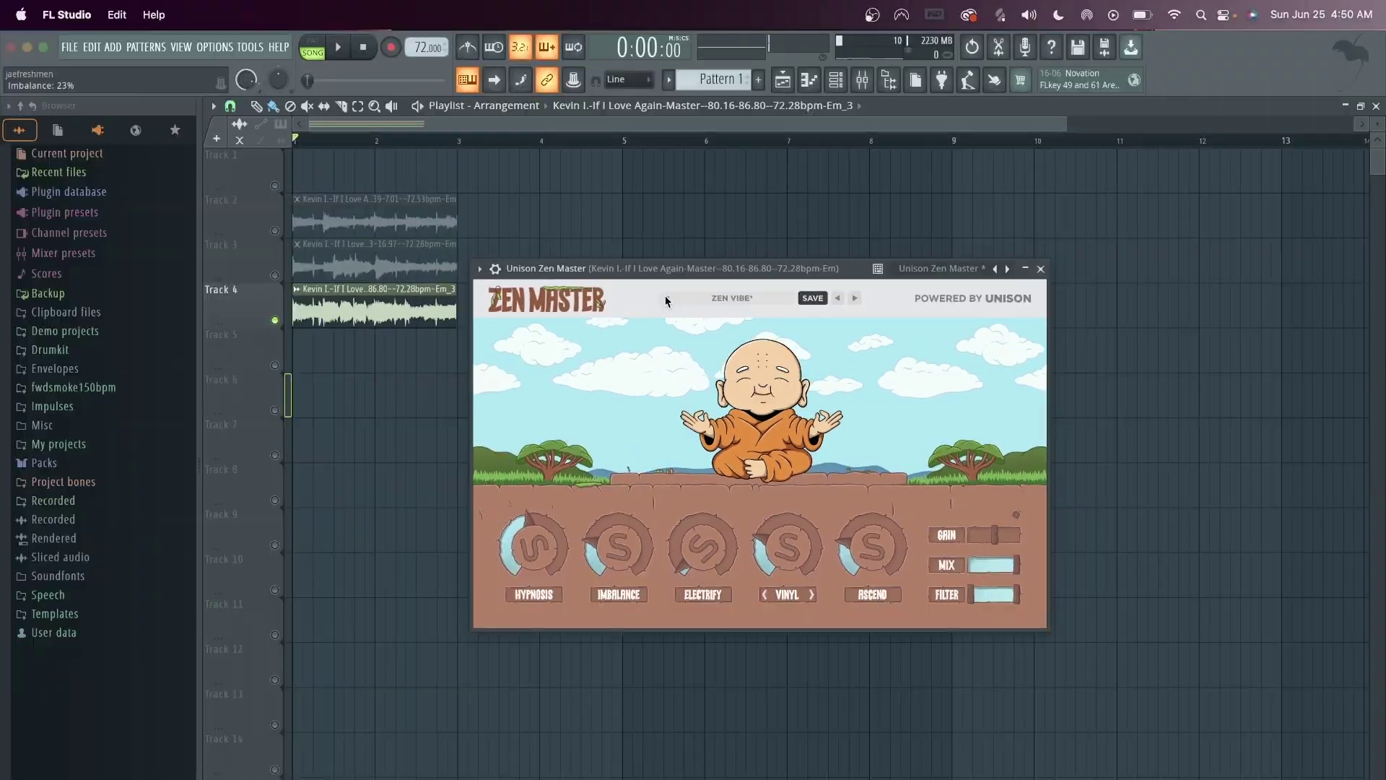
Step: Audition Zen Master presets on the sample, including Awaken, Drop in the Ocean, Moon Faced, Shin Ku Myo U and Shoshaku Jushaku
{"action": "mouse_move", "coordinate": [722, 327]}
{"action": "left_click", "coordinate": [830, 322]}
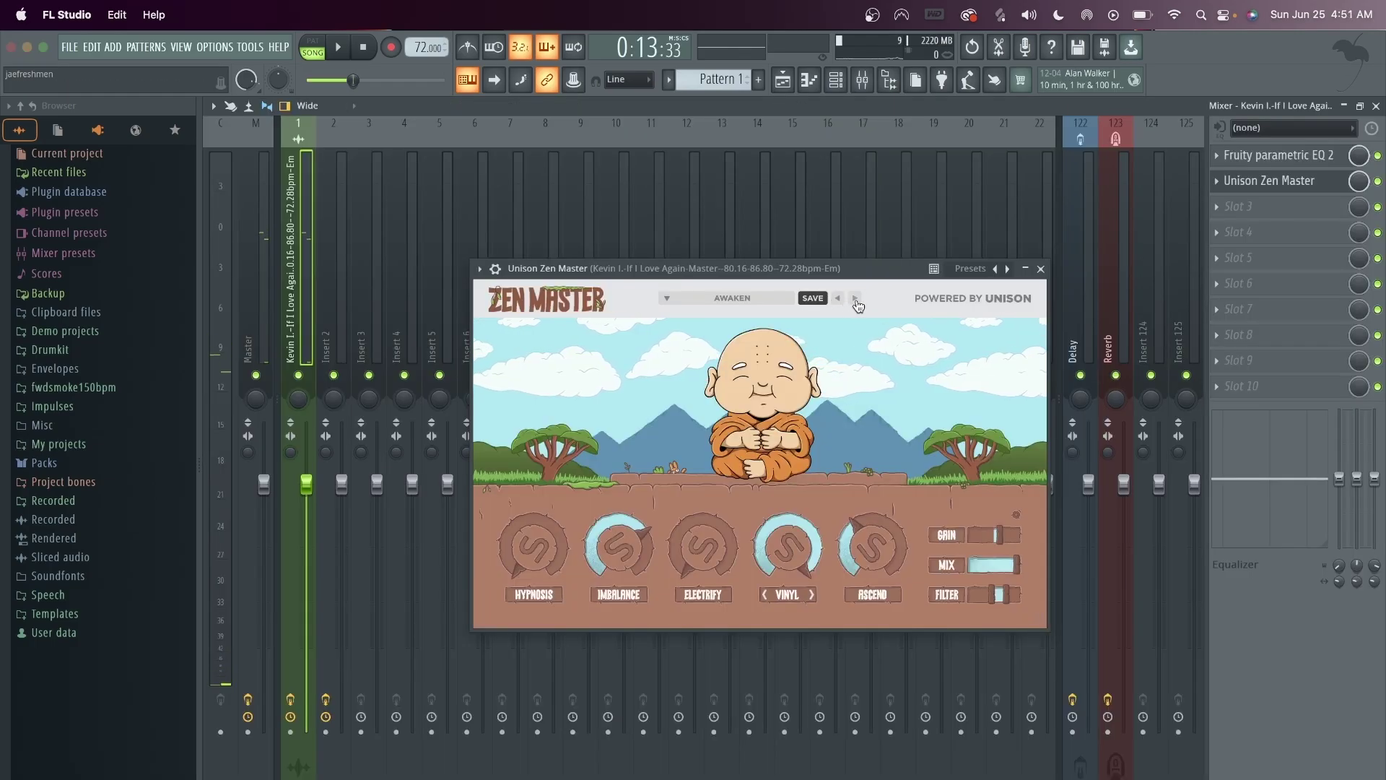
{"action": "left_click", "coordinate": [855, 299]}
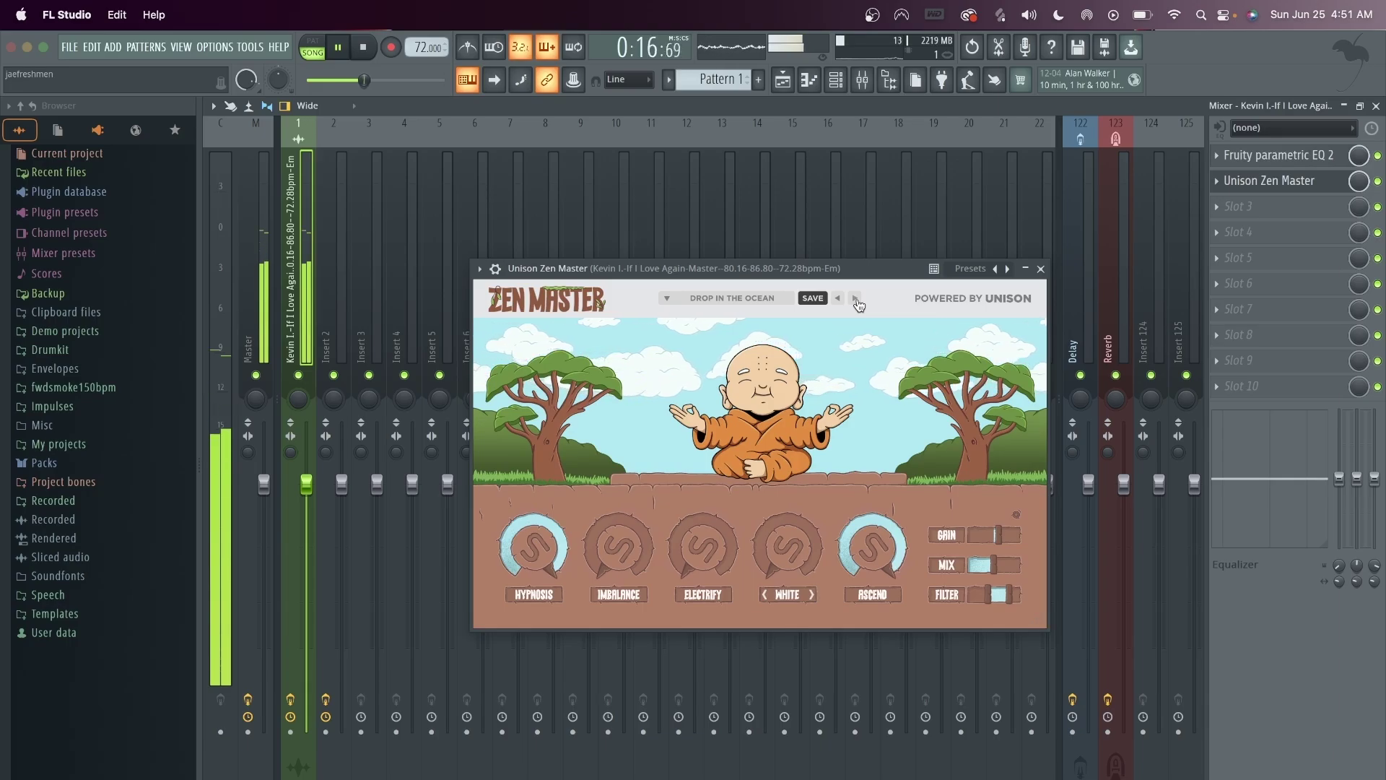
{"action": "left_click", "coordinate": [855, 299]}
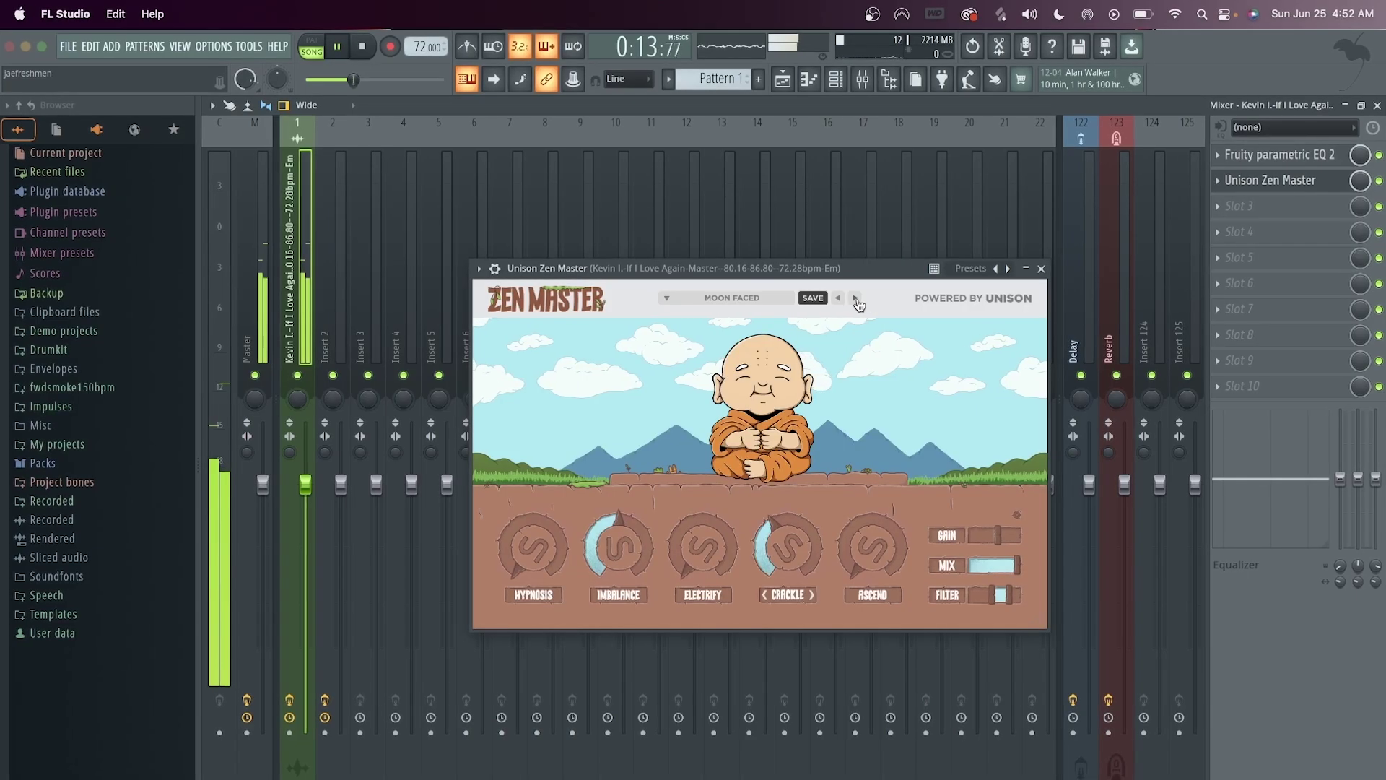
{"action": "left_click", "coordinate": [856, 298]}
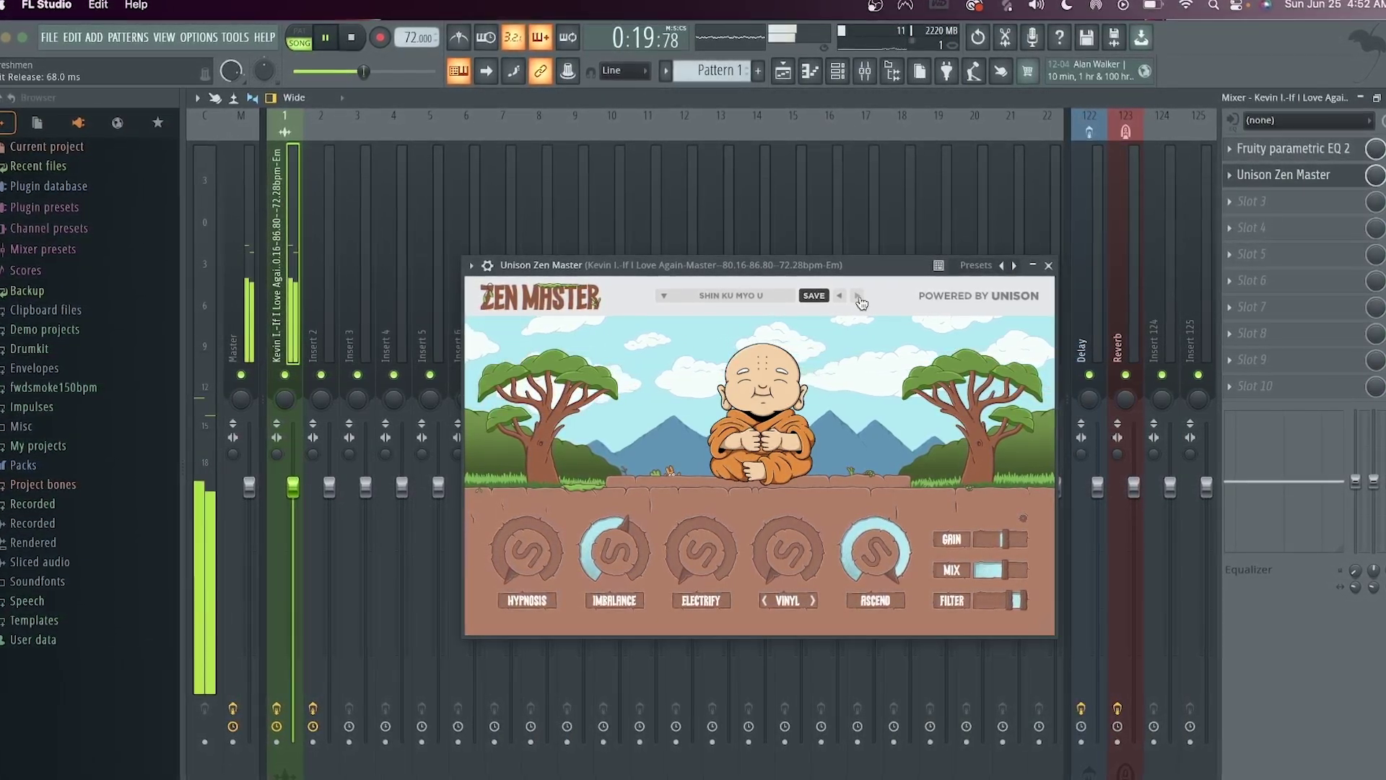
{"action": "left_click", "coordinate": [859, 298]}
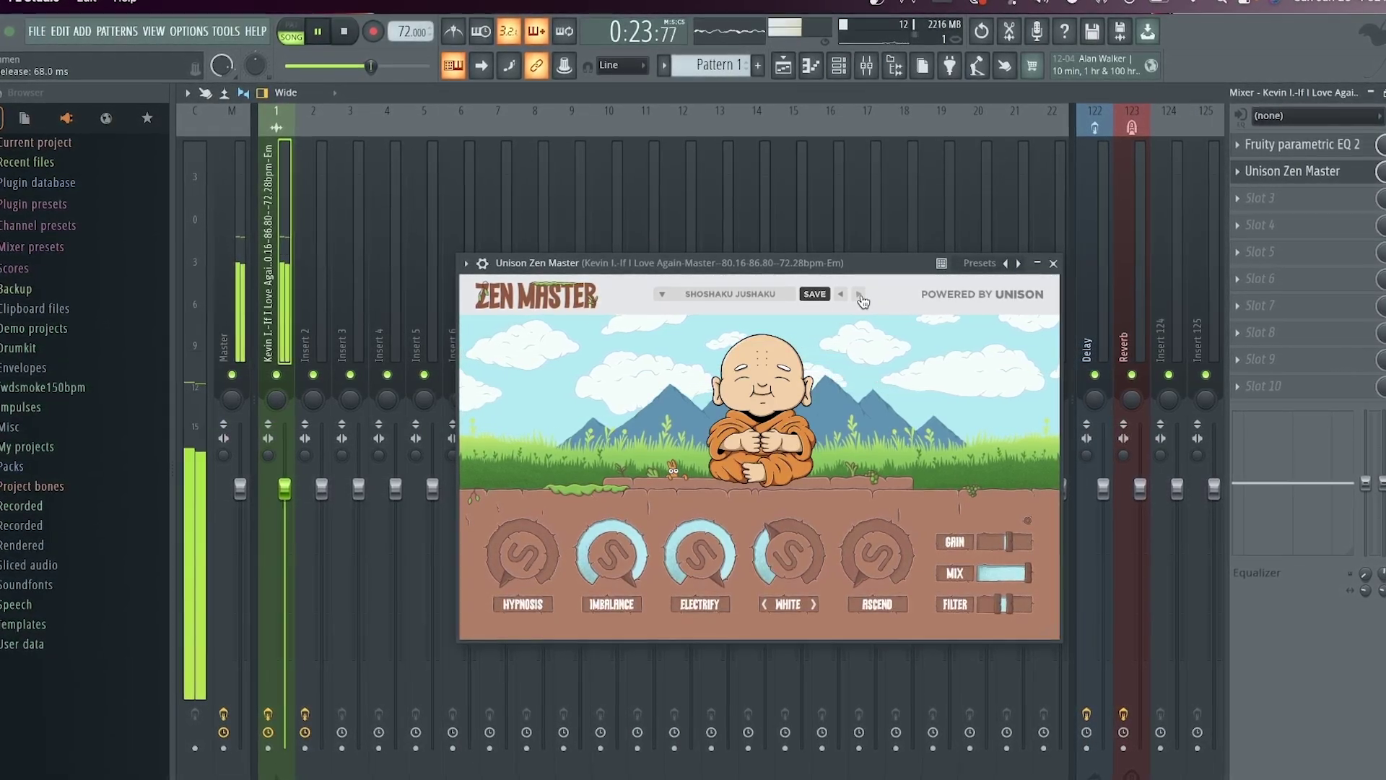
{"action": "left_click", "coordinate": [859, 294]}
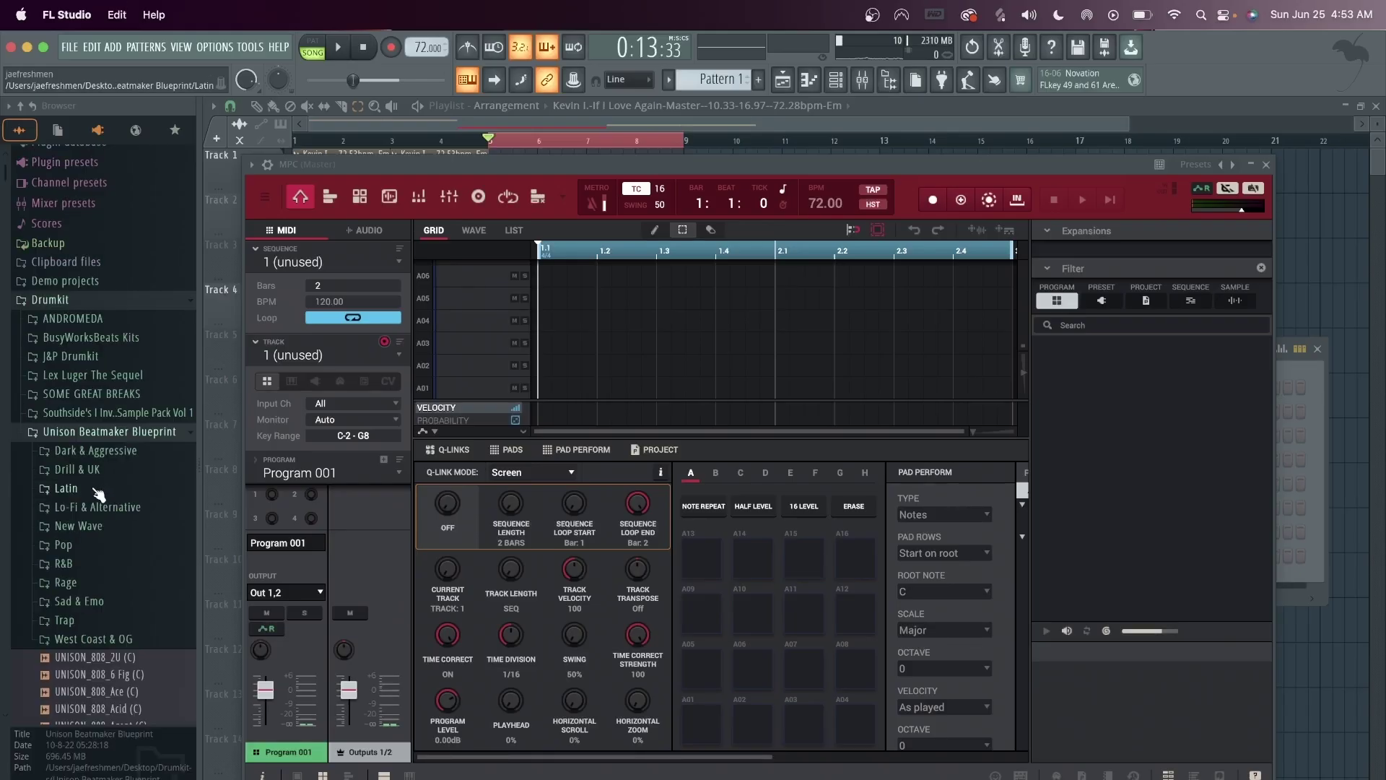
Step: Browse the Unison Beatmaker Blueprint kit for a kick and load UNISON_KICK_Auto onto MPC pad A01
{"action": "left_click", "coordinate": [113, 531]}
{"action": "scroll", "coordinate": [114, 549], "scroll_direction": "down", "scroll_amount": 8}
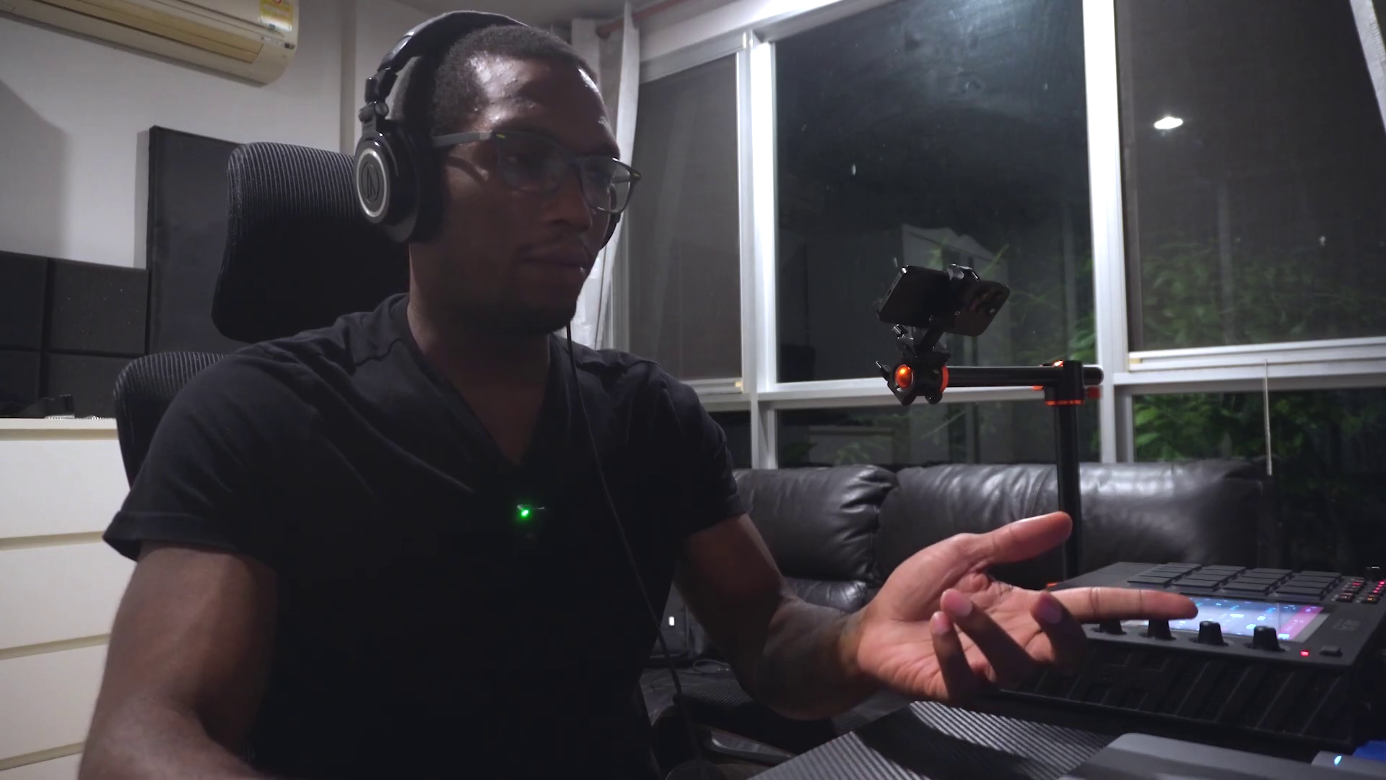
{"action": "left_click", "coordinate": [114, 296]}
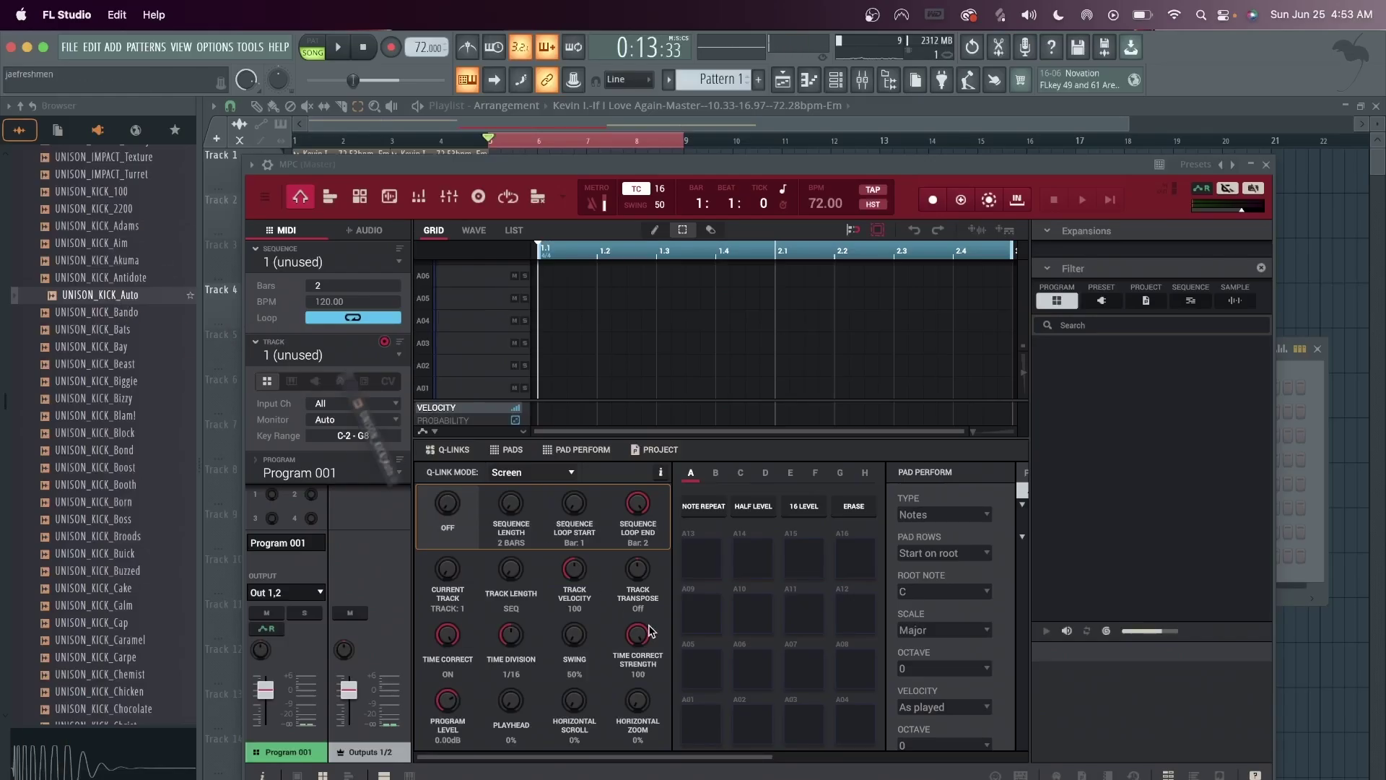
{"action": "left_click_drag", "start_coordinate": [650, 630], "coordinate": [702, 722]}
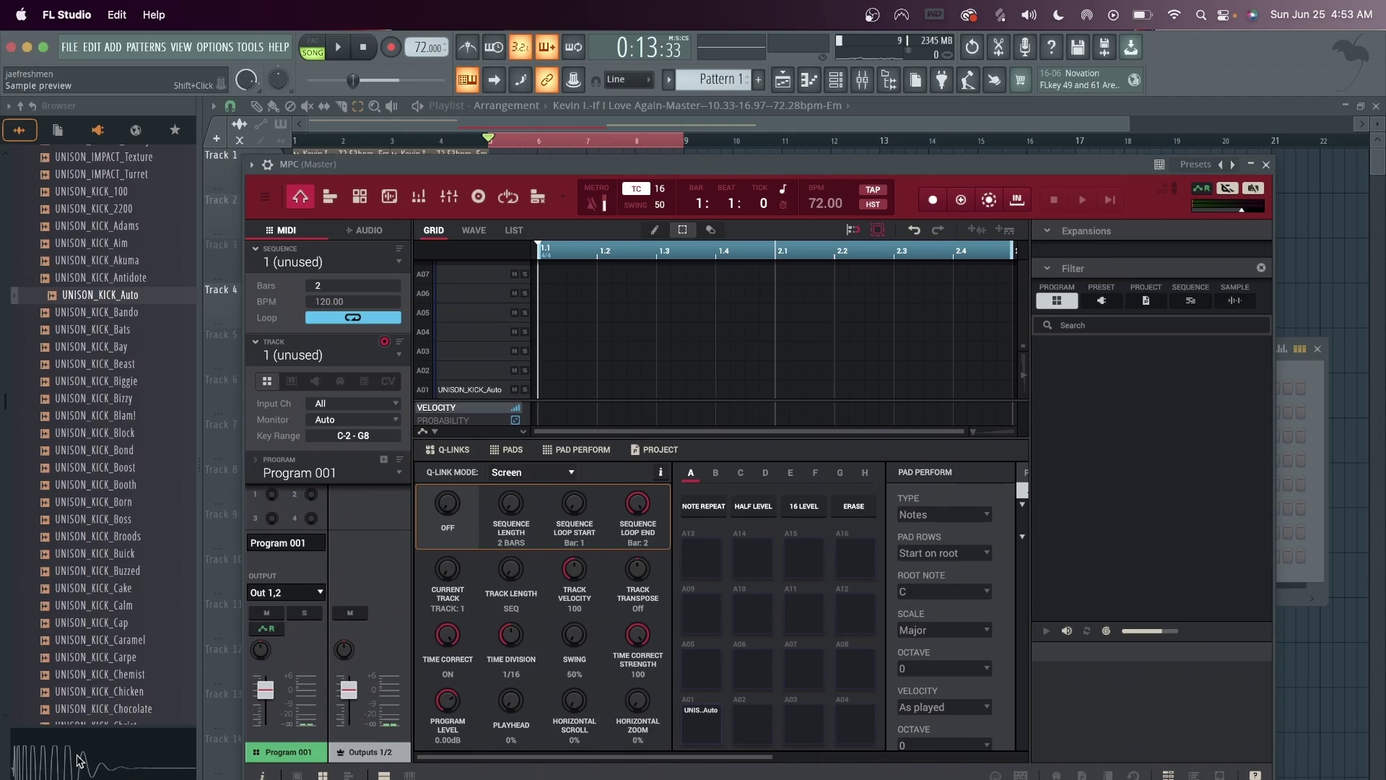
Step: Load UNISON_CLAP_Bently onto MPC pad A02 and browse down the kit to the closed-hat samples
{"action": "left_click", "coordinate": [90, 540]}
{"action": "scroll", "coordinate": [101, 361], "scroll_direction": "up", "scroll_amount": 15}
{"action": "left_click_drag", "start_coordinate": [101, 280], "coordinate": [751, 718]}
{"action": "scroll", "coordinate": [132, 547], "scroll_direction": "down", "scroll_amount": 15}
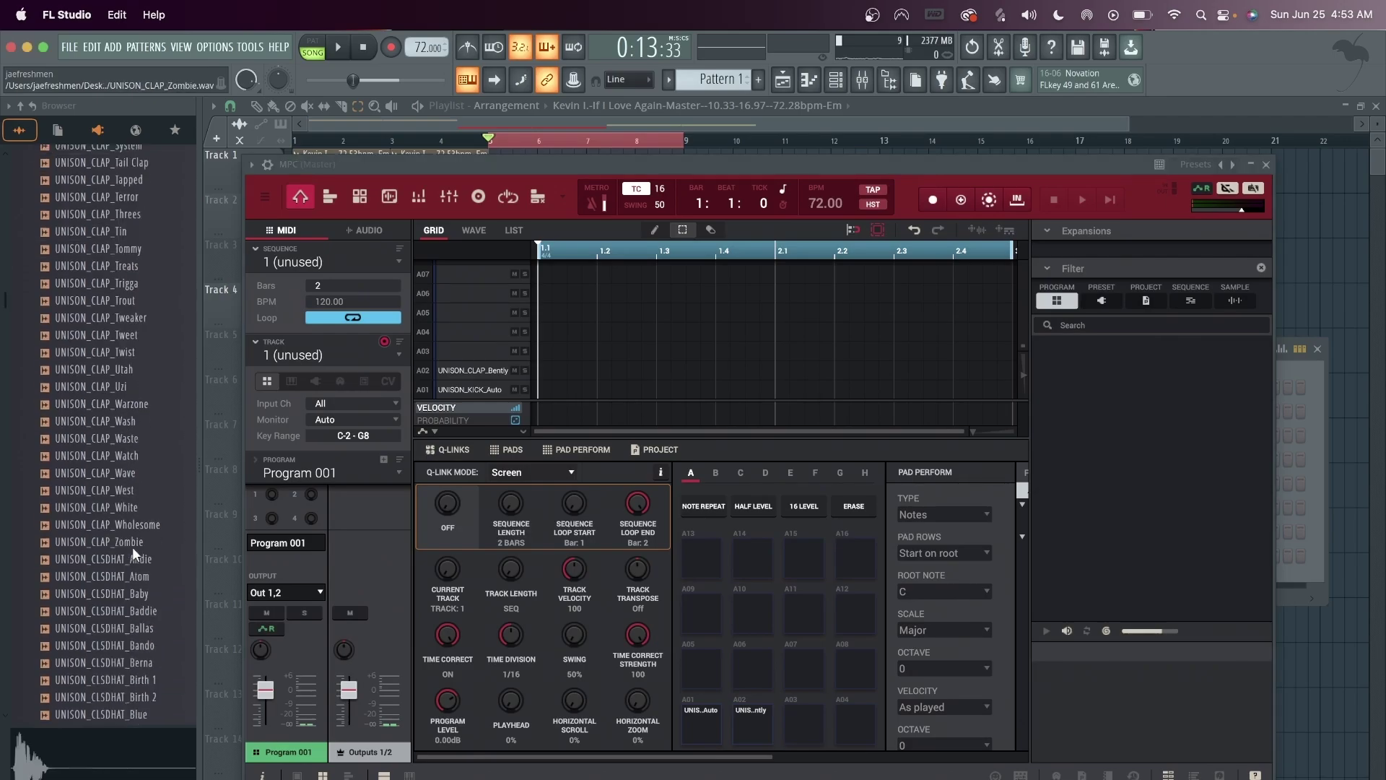
{"action": "left_click", "coordinate": [132, 401]}
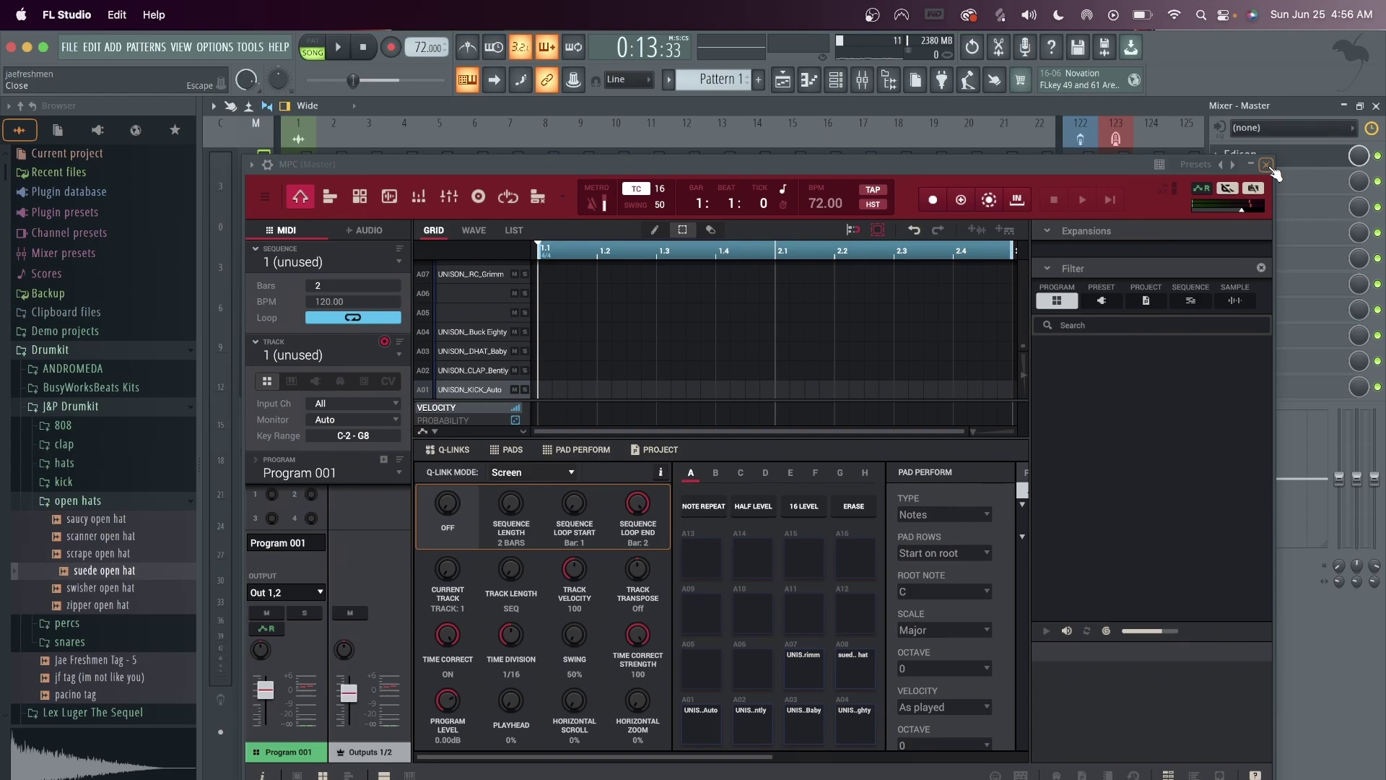
Step: Open the MPC plugin's VST wrapper settings and show its Processing options
{"action": "mouse_move", "coordinate": [816, 162]}
{"action": "left_mouse_down"}
{"action": "mouse_move", "coordinate": [838, 158]}
{"action": "mouse_move", "coordinate": [845, 214]}
{"action": "mouse_move", "coordinate": [828, 168]}
{"action": "left_mouse_up"}
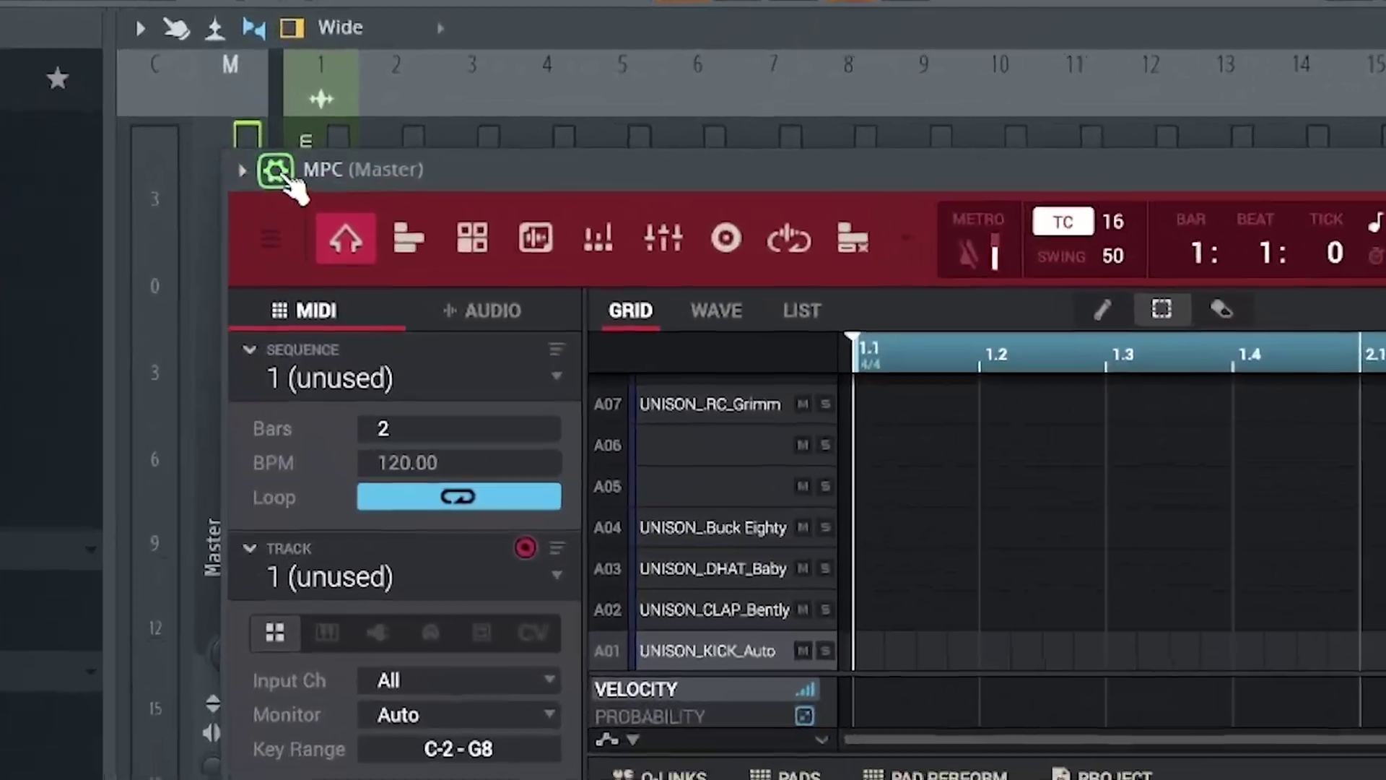
{"action": "left_click", "coordinate": [277, 171]}
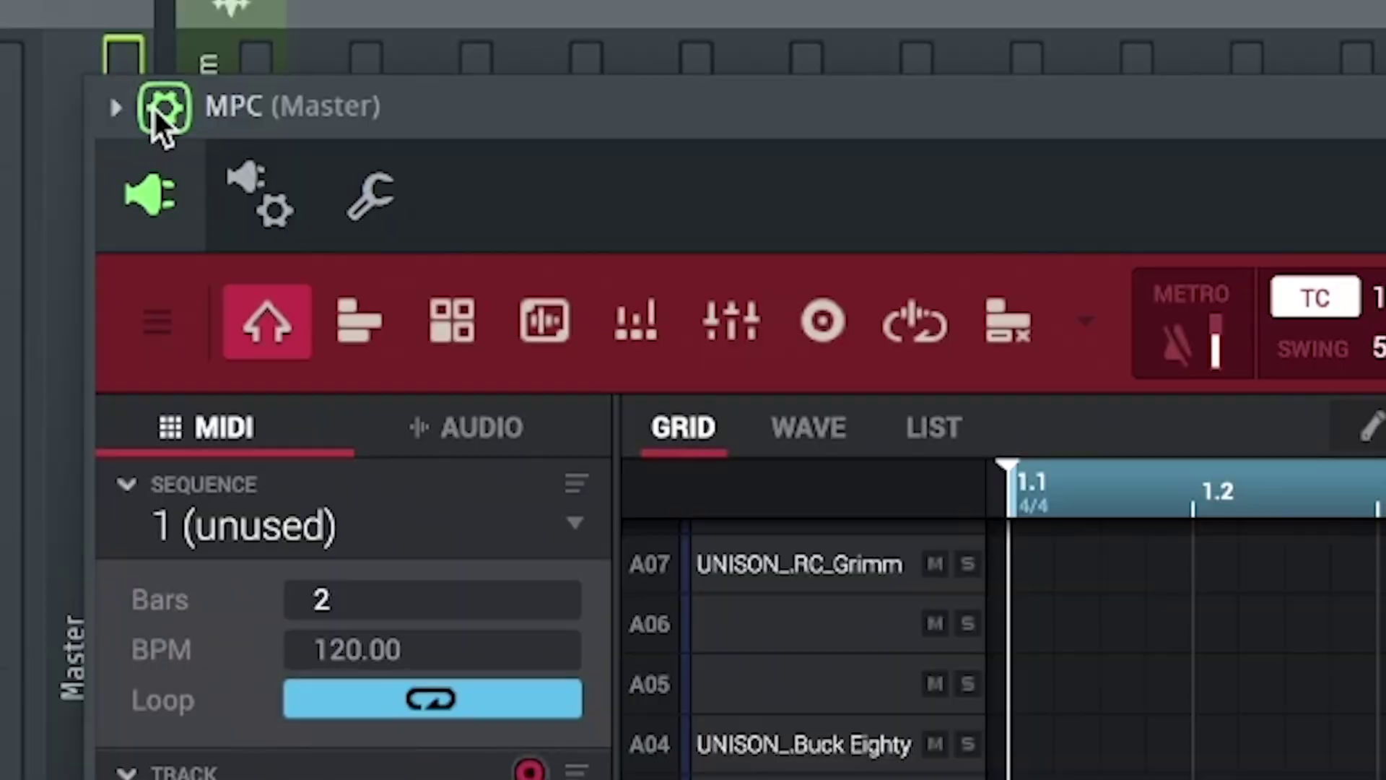
{"action": "left_click", "coordinate": [273, 211]}
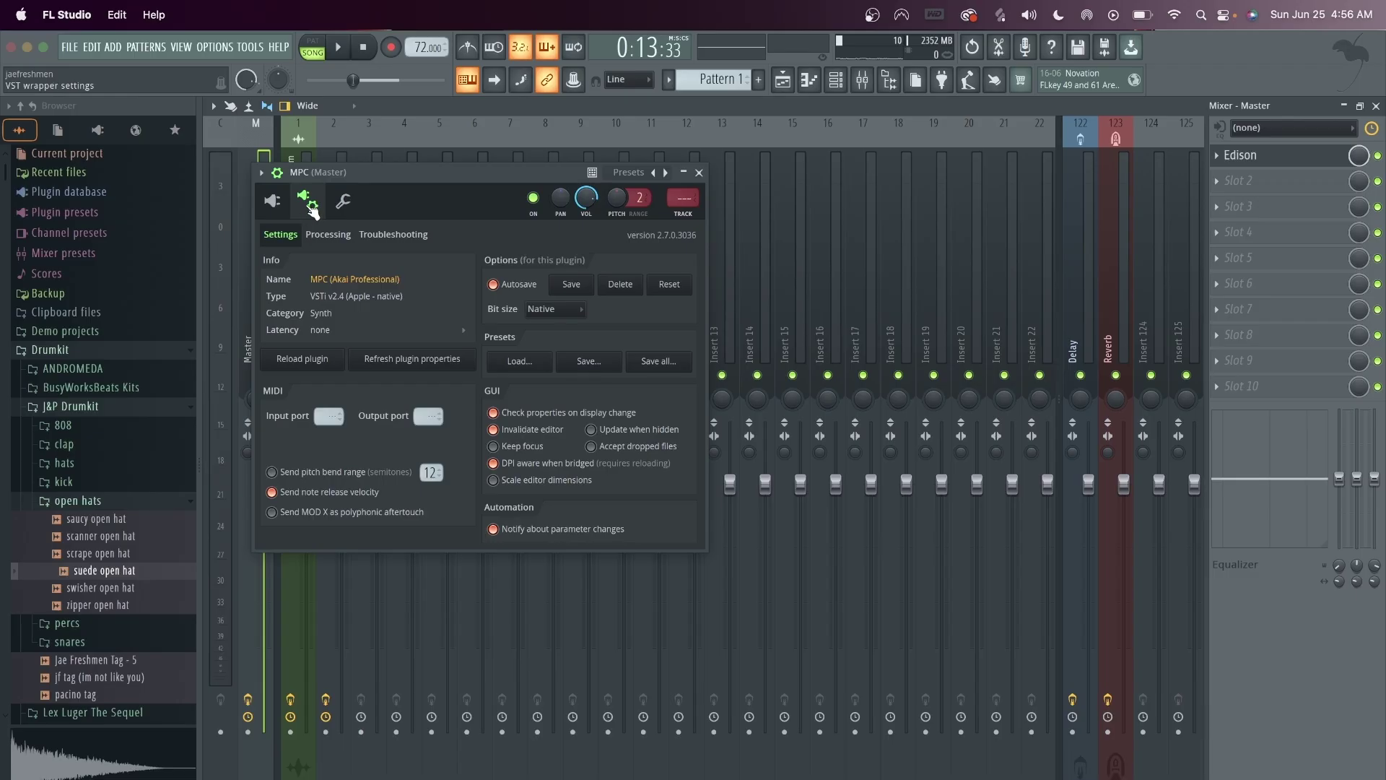
{"action": "left_click", "coordinate": [328, 234]}
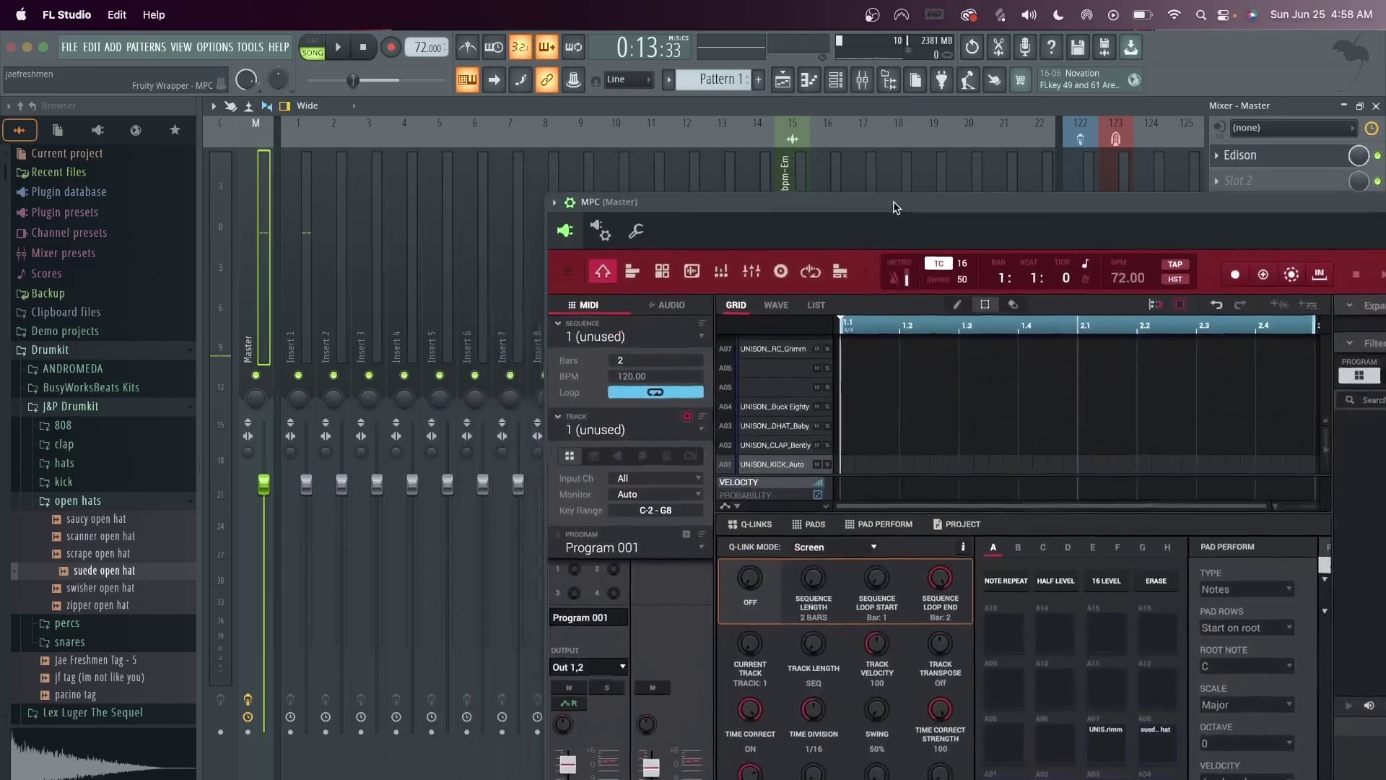
Step: Reposition the MPC plugin window beside the first mixer tracks and open the plugin's own Edit commands
{"action": "left_click_drag", "start_coordinate": [894, 204], "coordinate": [671, 144]}
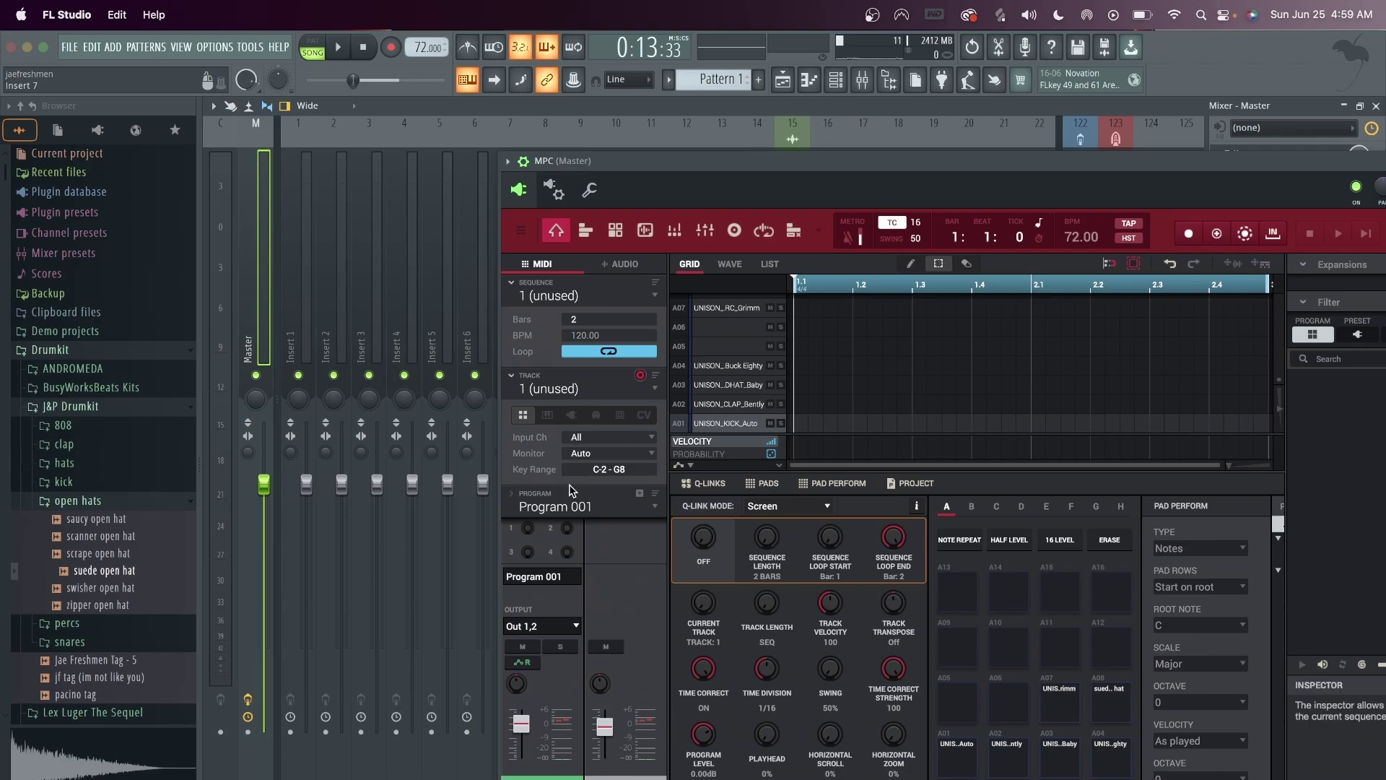
{"action": "left_click", "coordinate": [521, 229]}
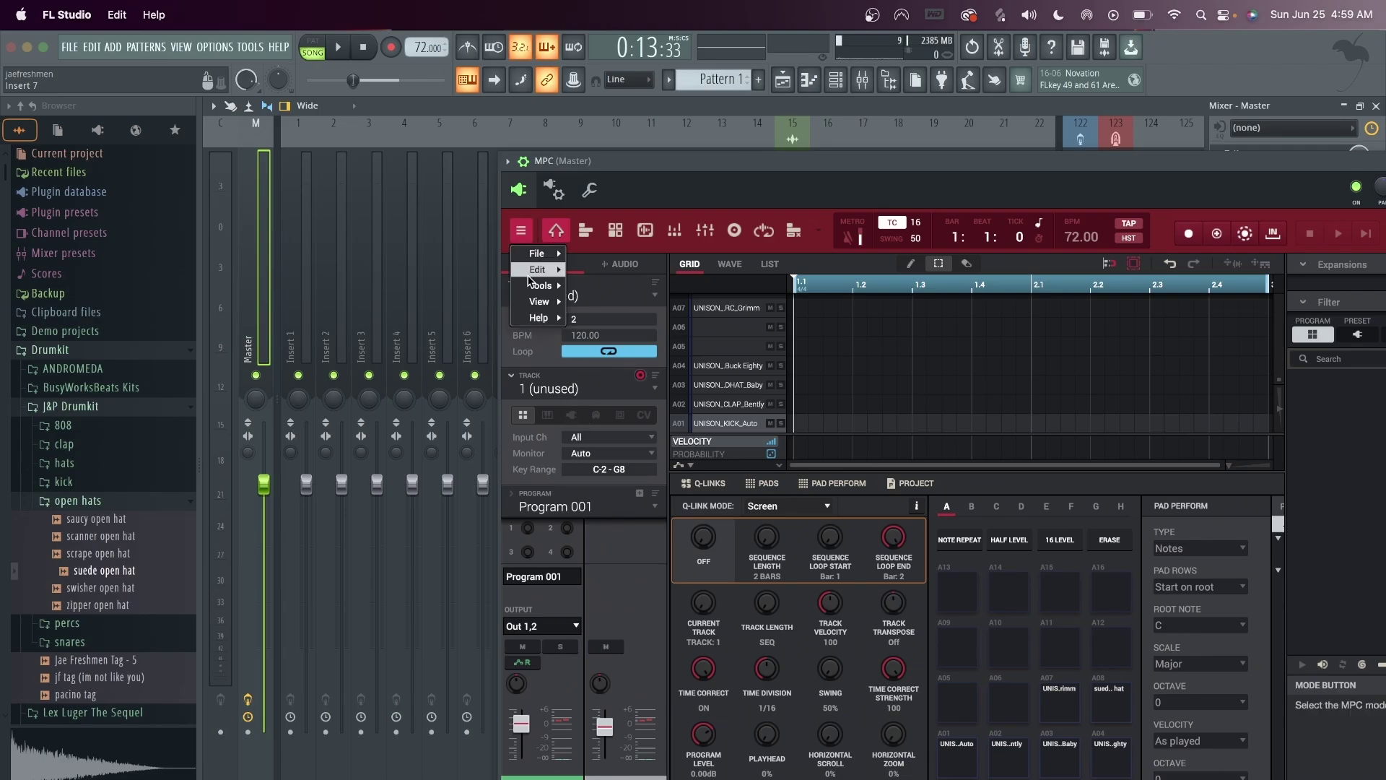
{"action": "mouse_move", "coordinate": [537, 270]}
{"action": "mouse_move", "coordinate": [676, 538]}
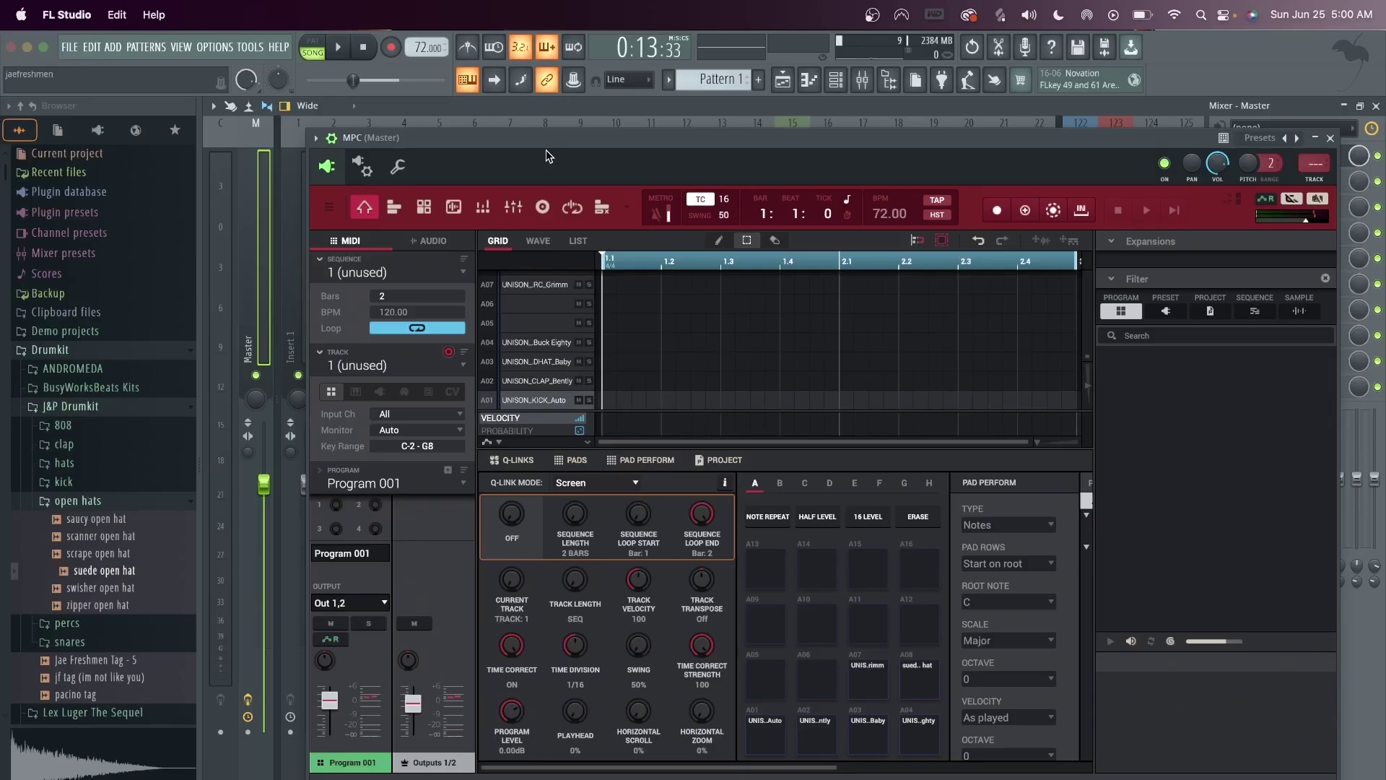
Step: Move the MPC window down off the mixer tracks and select the empty inserts 10 and 12
{"action": "left_click_drag", "start_coordinate": [546, 150], "coordinate": [677, 424]}
{"action": "left_click", "coordinate": [622, 278]}
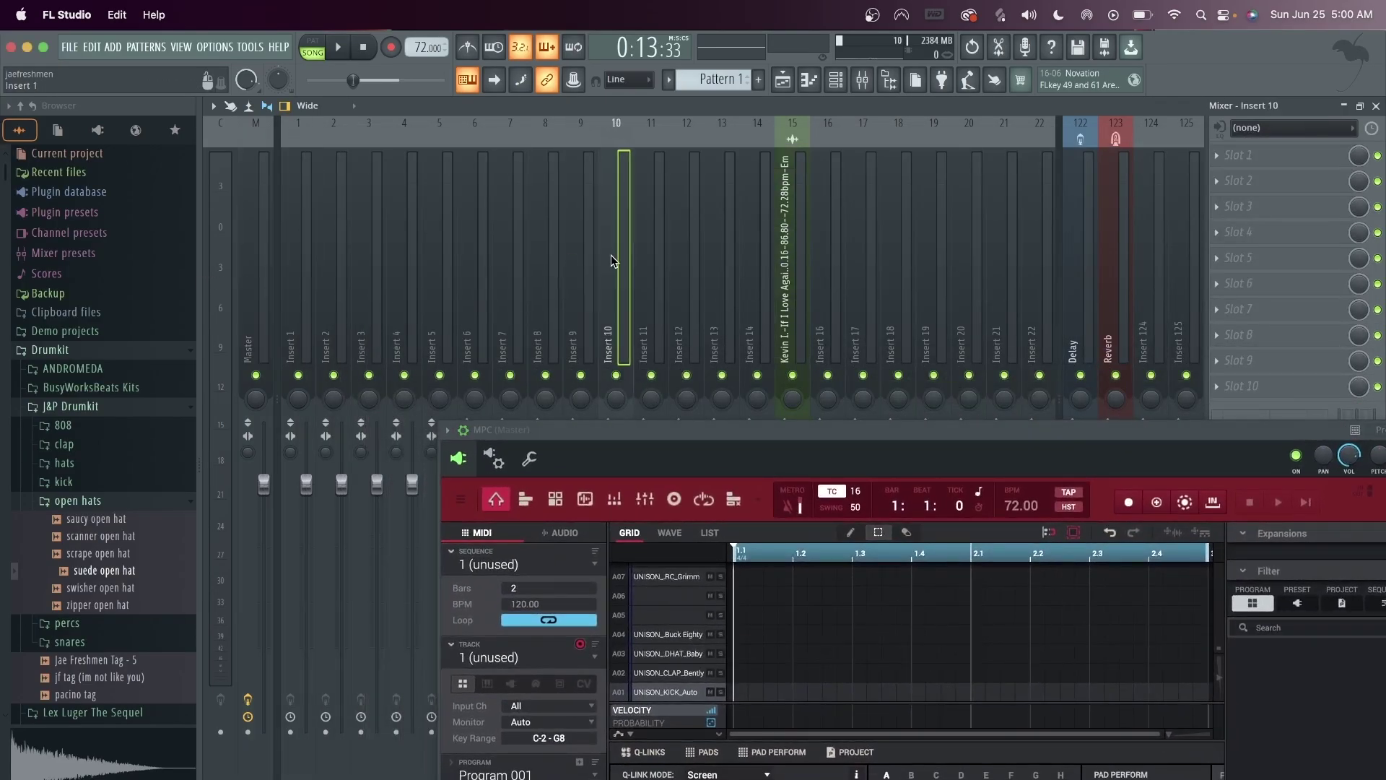
{"action": "left_click", "coordinate": [700, 267]}
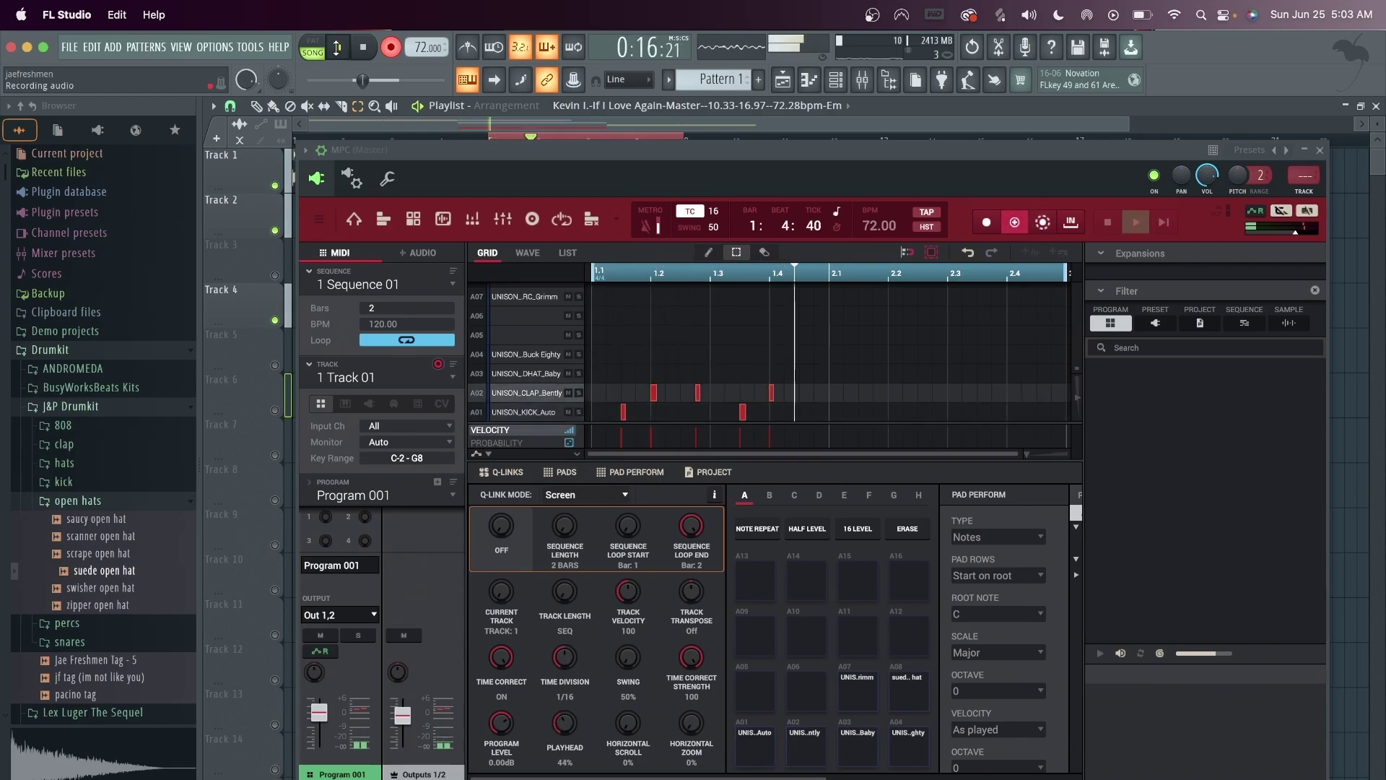
Step: End the kick and clap take in the two-bar MPC sequence and restart playback for another pass on the pads
{"action": "left_click", "coordinate": [361, 50]}
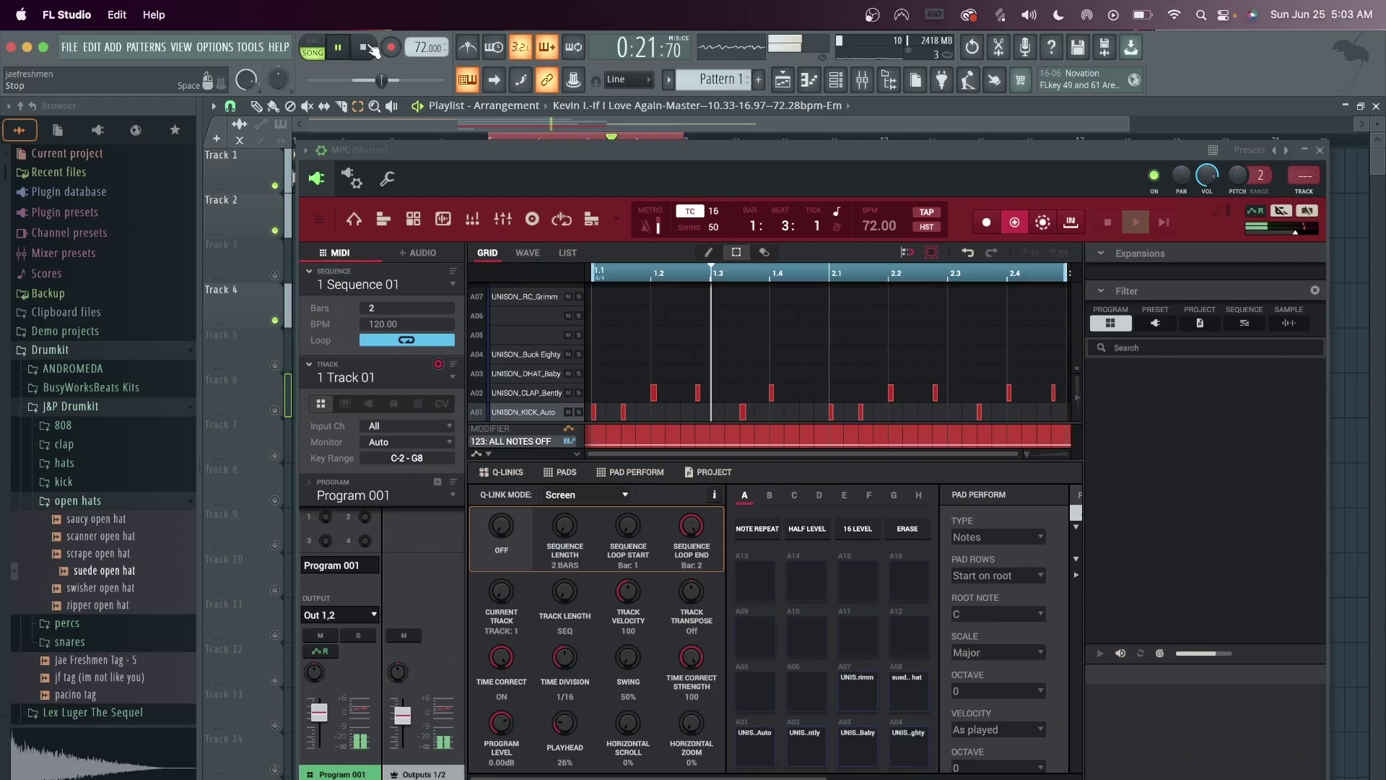
{"action": "left_click", "coordinate": [366, 48]}
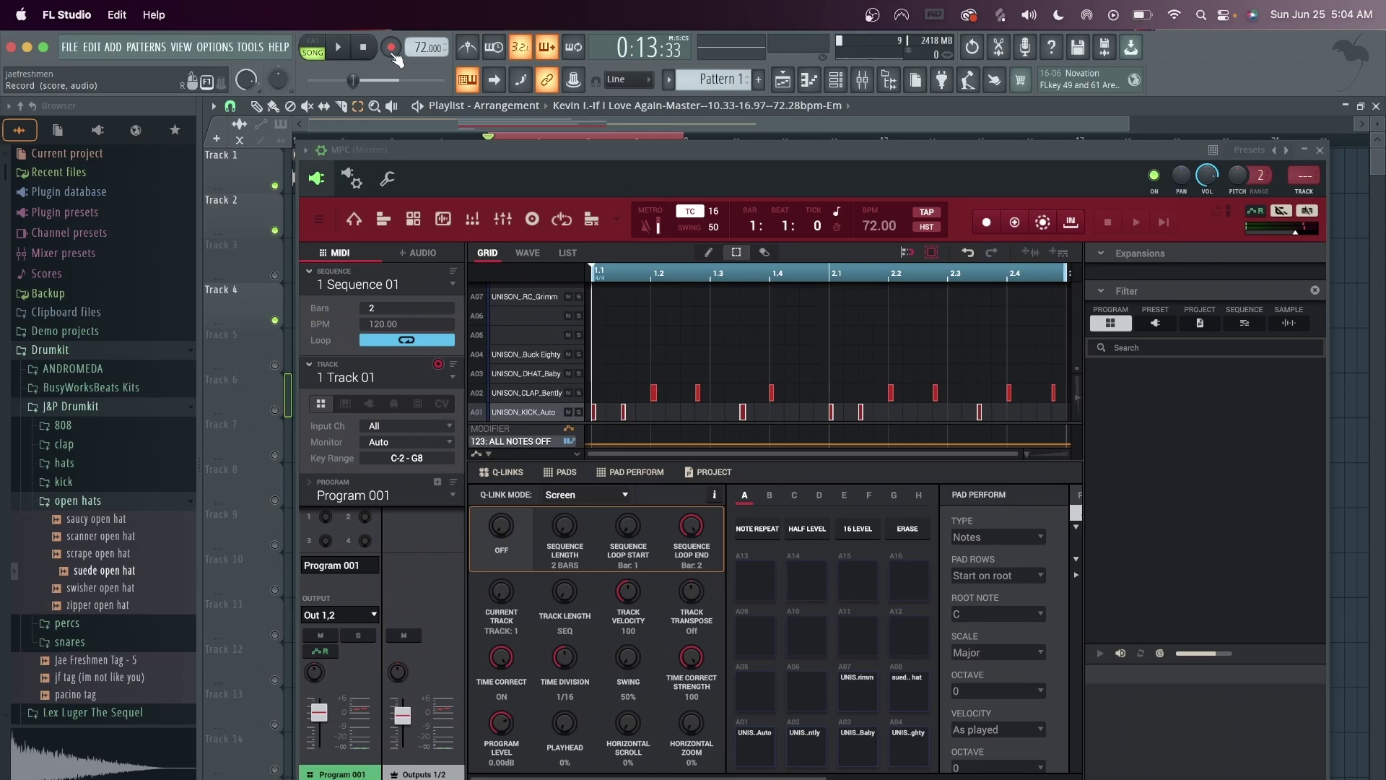
{"action": "left_click", "coordinate": [342, 52]}
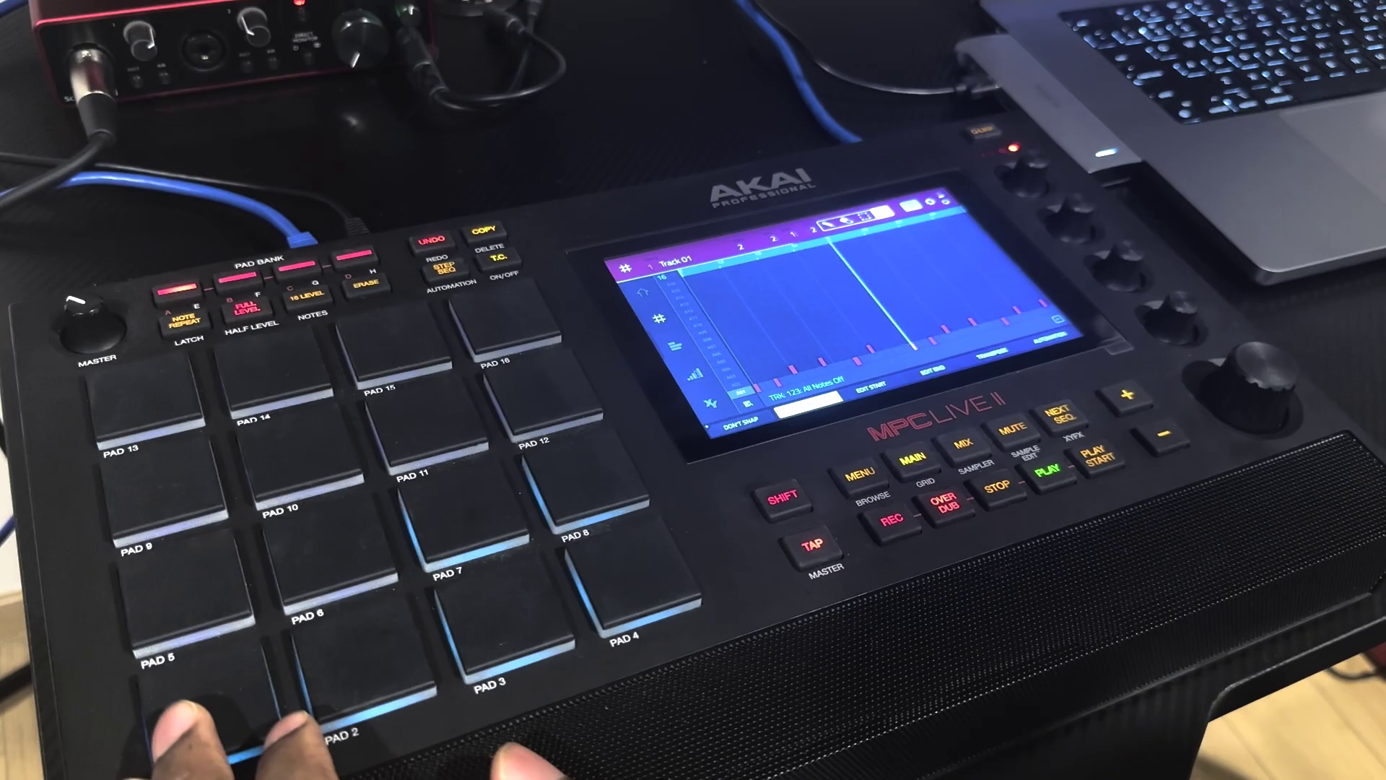